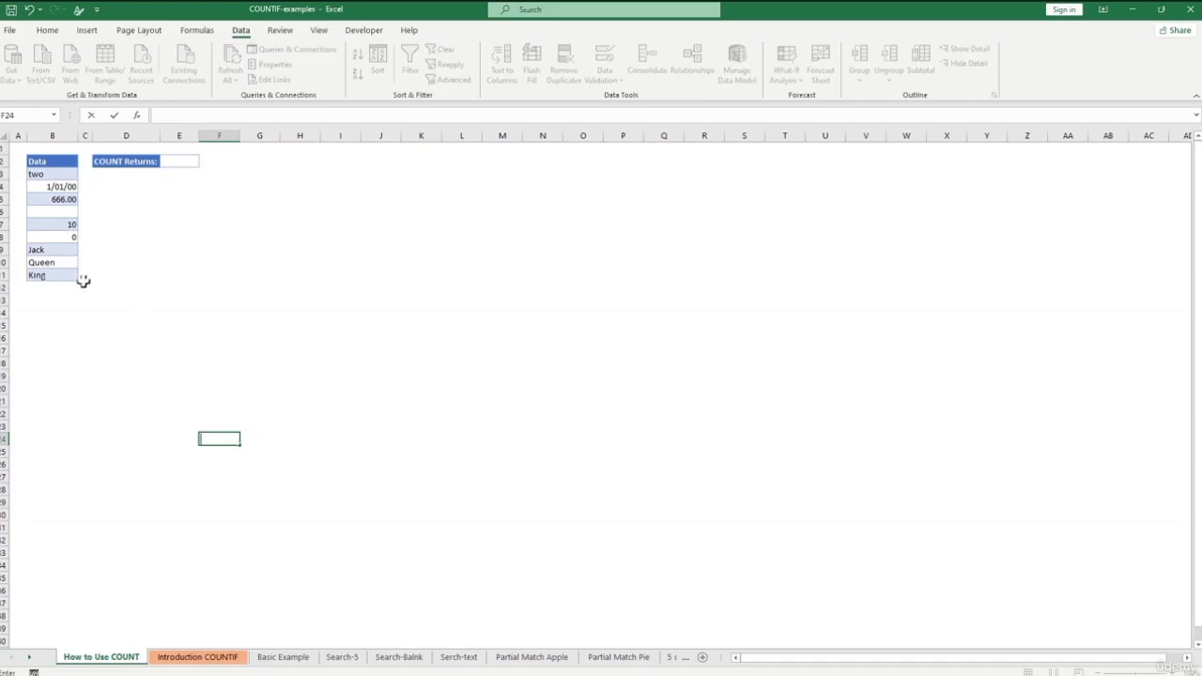
- Enter =COUNT(B3:B11) in E2 so COUNT Returns shows 4
click(182, 161)
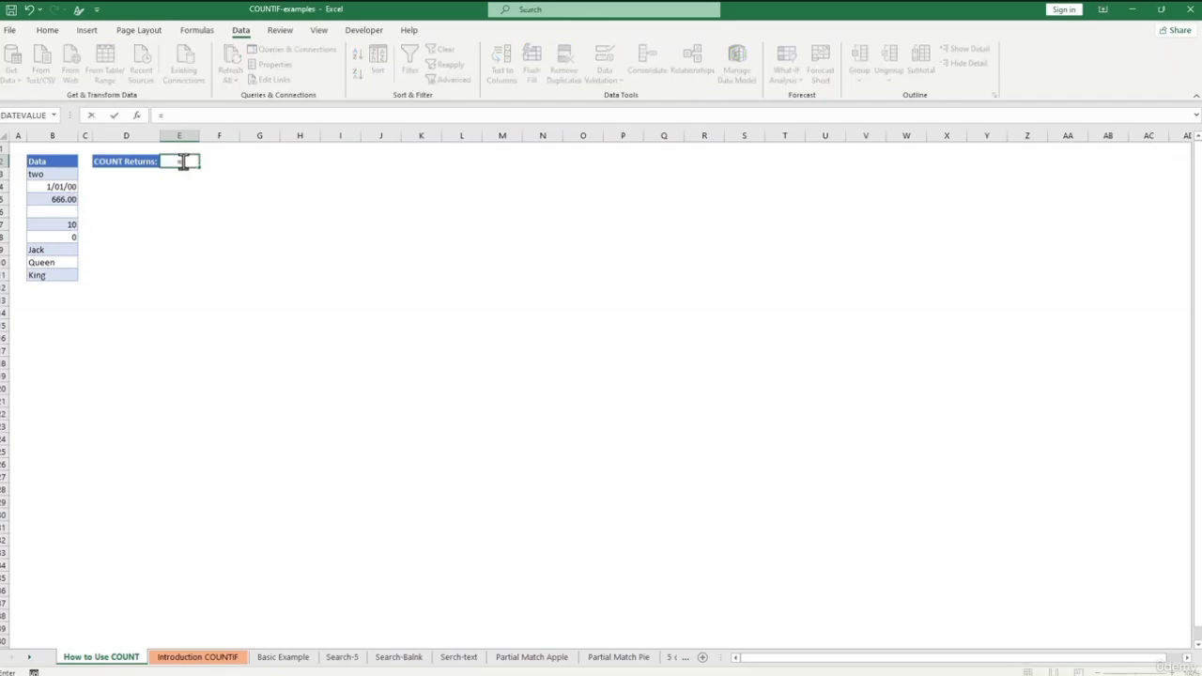
text(=count()
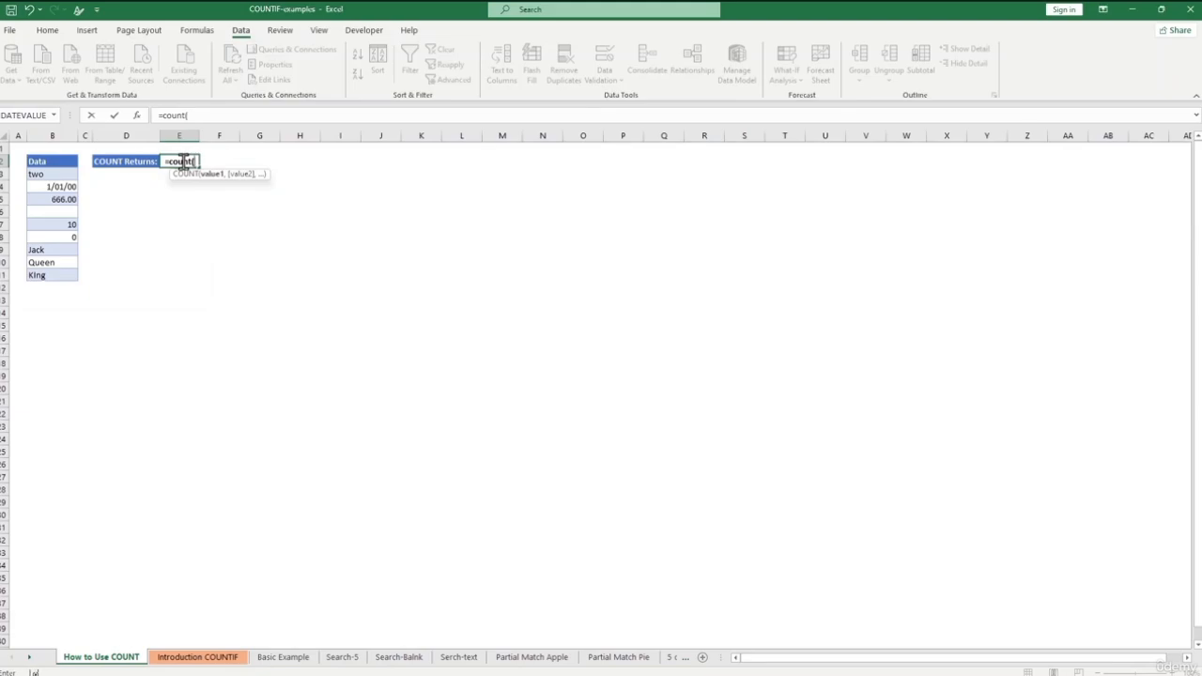
click(54, 174)
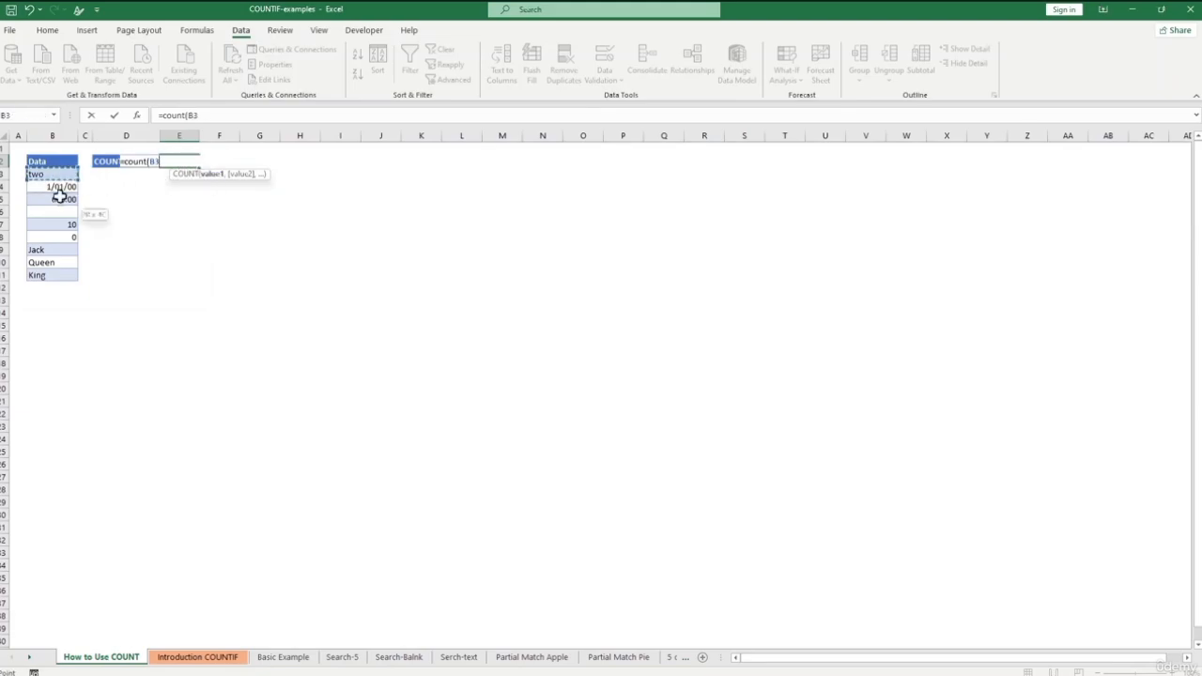
drag(58, 198, 67, 275)
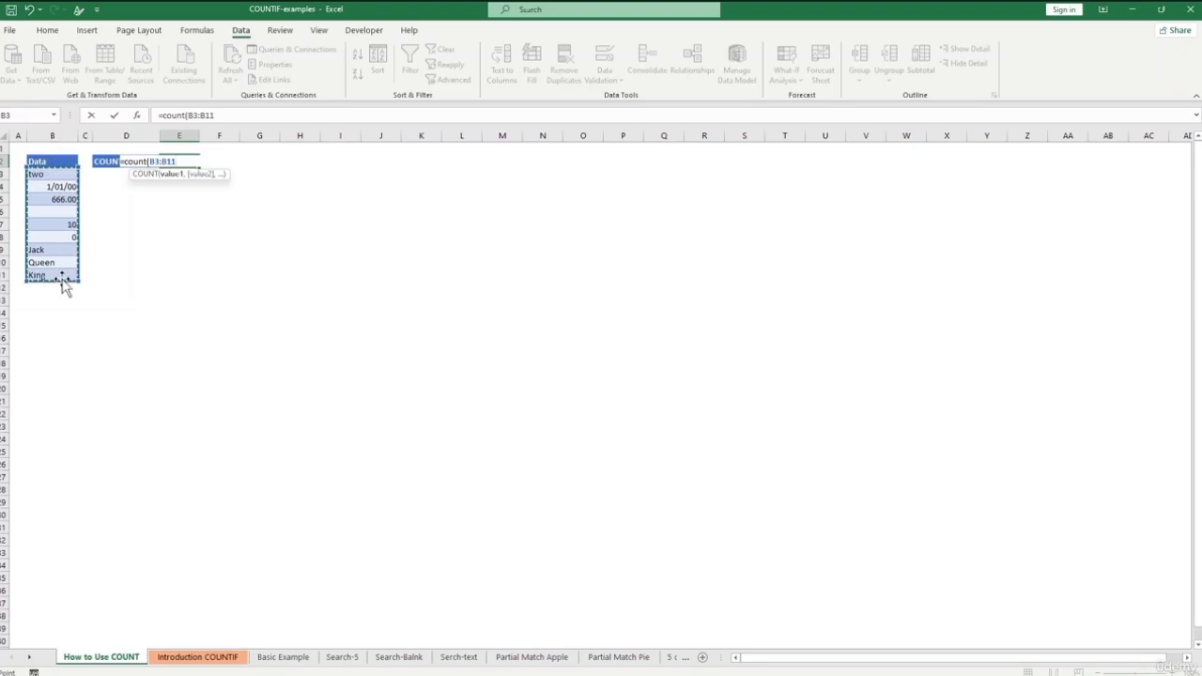
text())
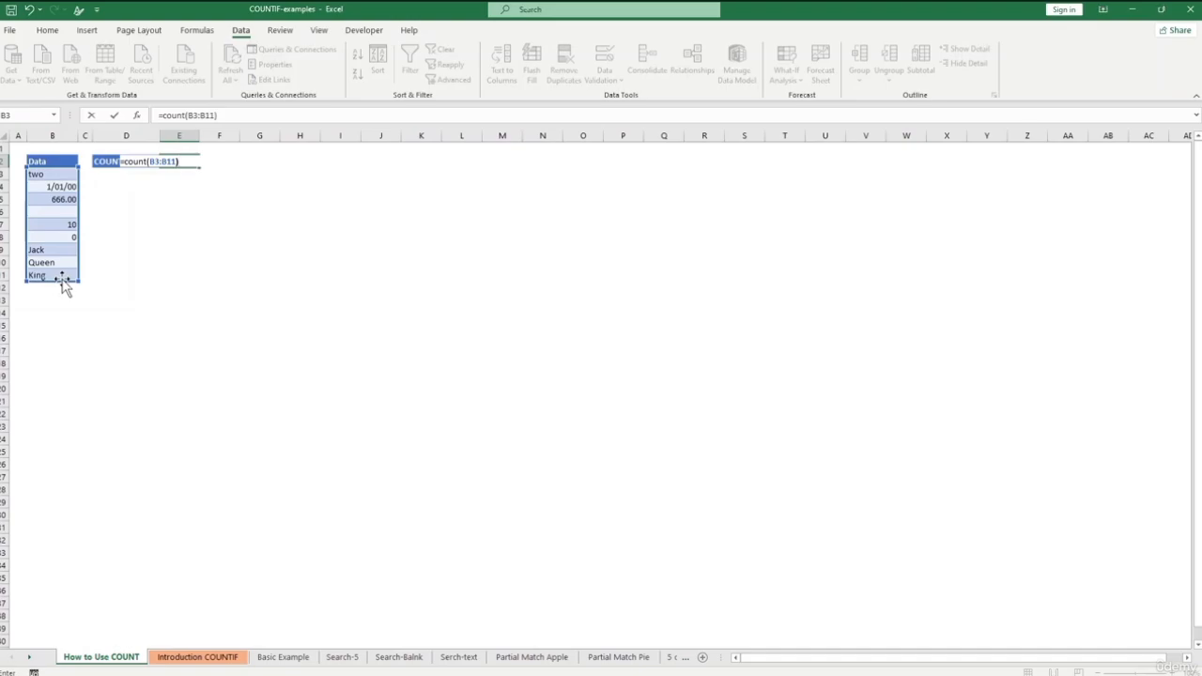
key(Return)
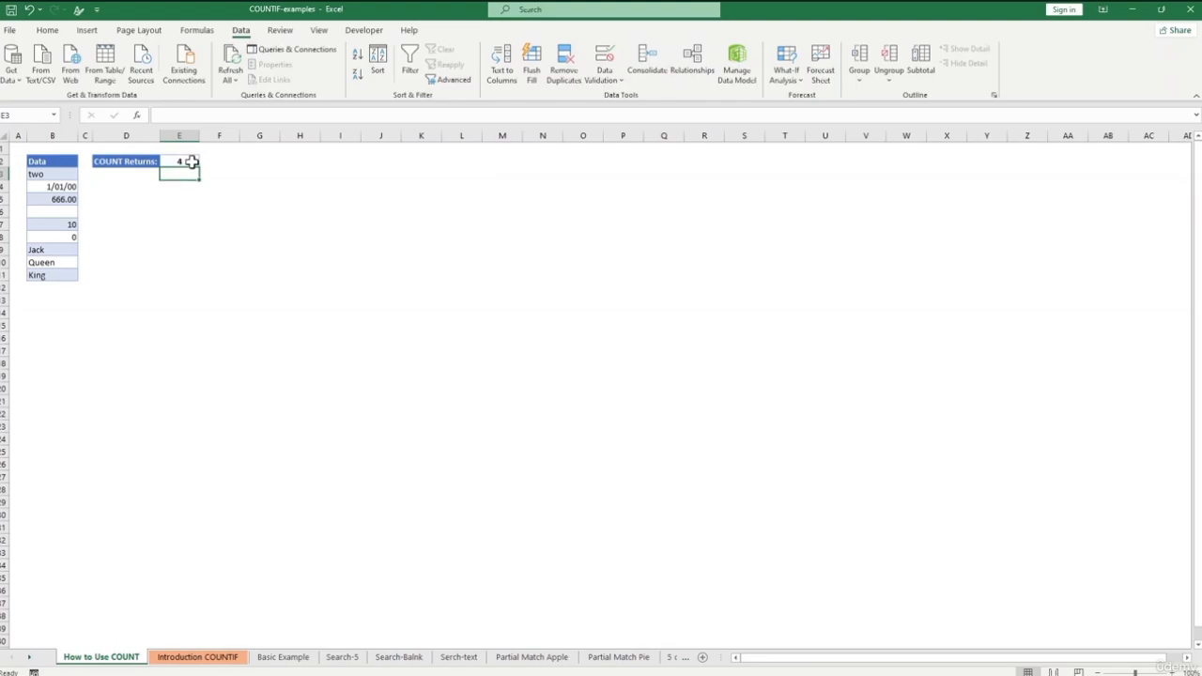
- Inspect the date, 666, 10 and 0 entries and the COUNT formula in E2
click(67, 187)
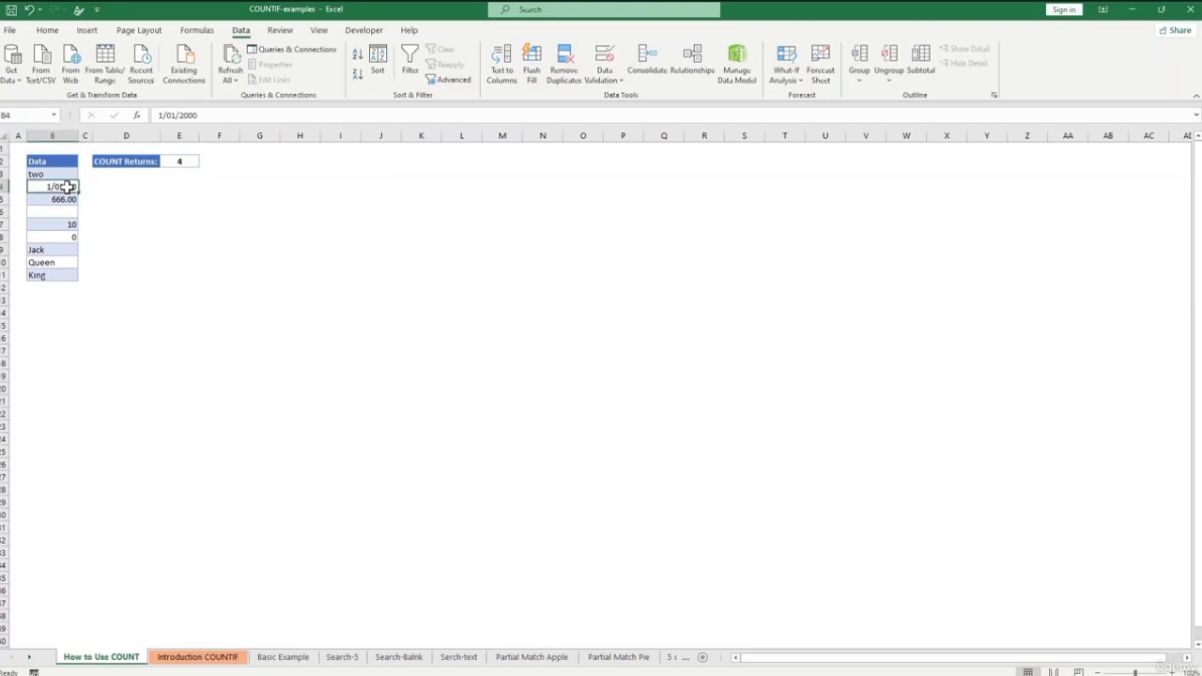
click(69, 199)
click(75, 224)
click(74, 235)
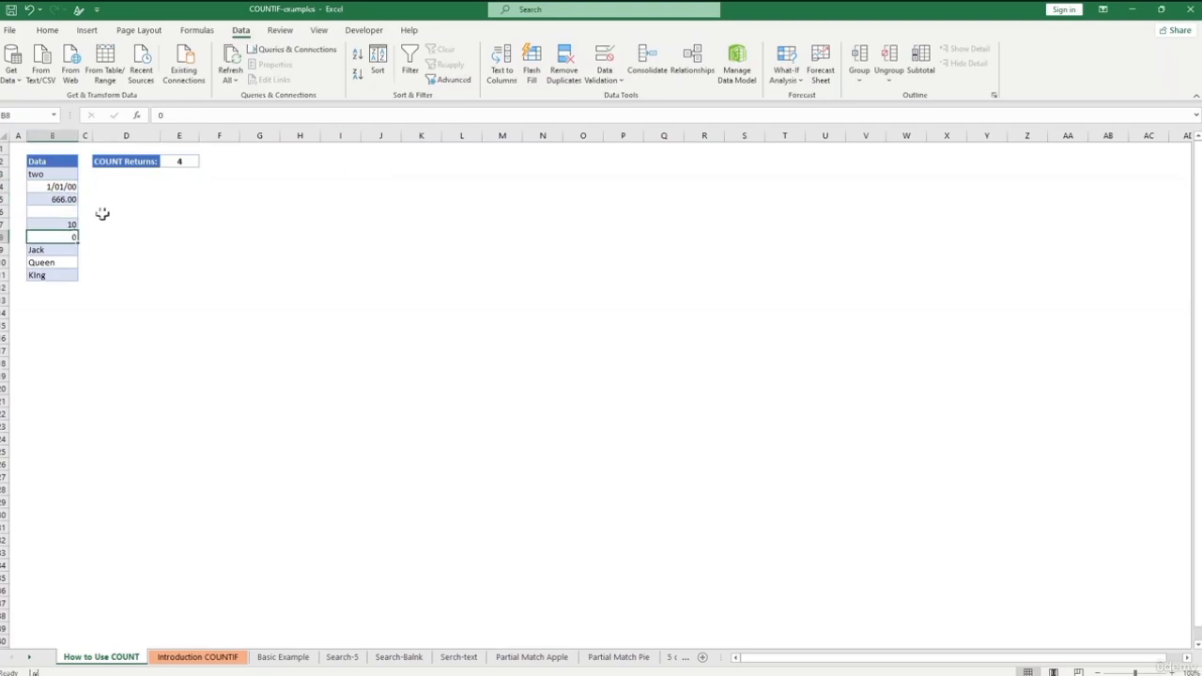
click(184, 161)
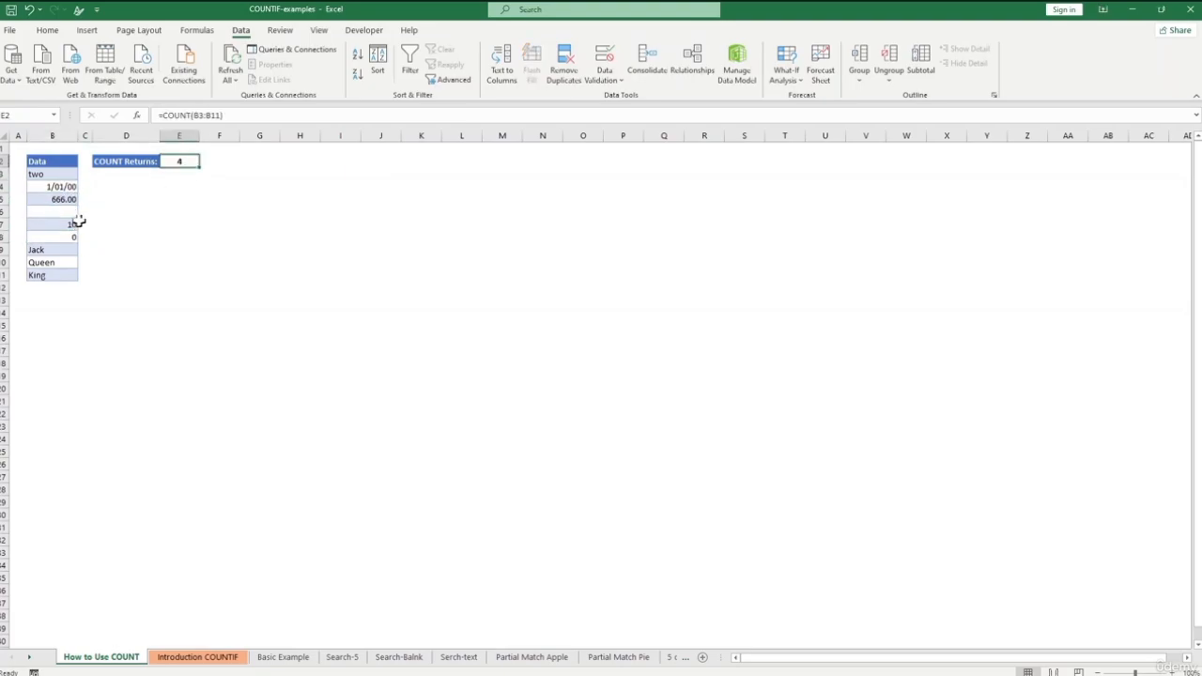
- Check the text entries in B3 and B9, then open the Introduction COUNTIF sheet
click(39, 174)
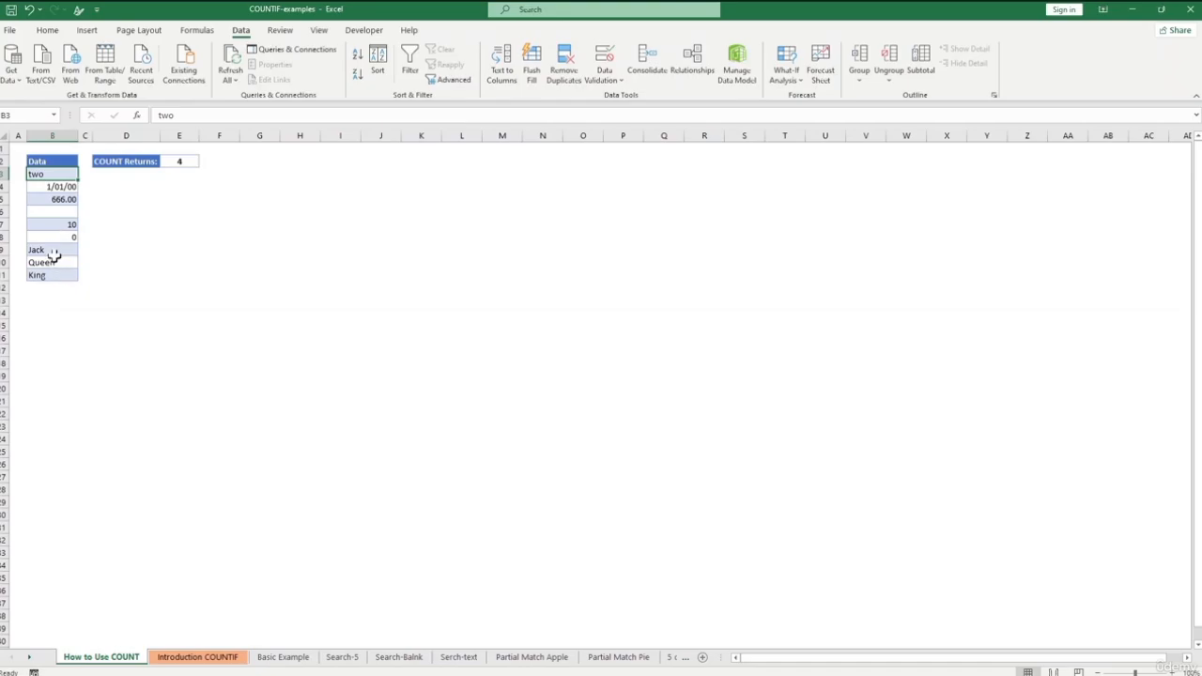
click(49, 250)
click(193, 224)
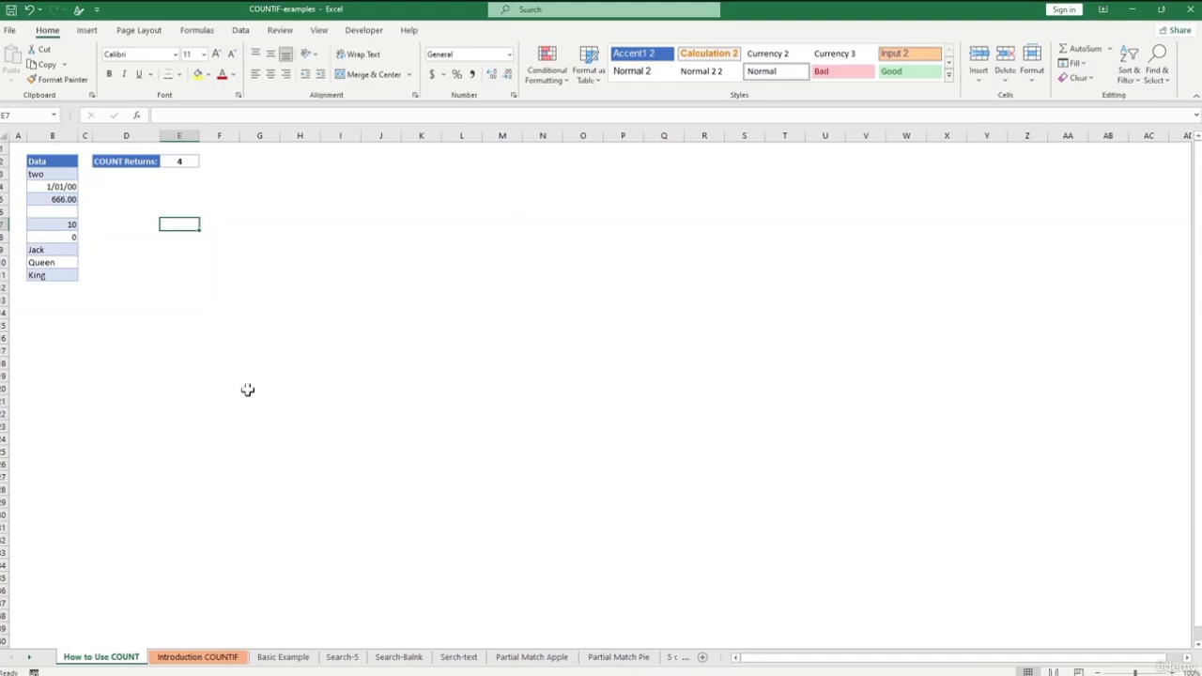
click(214, 655)
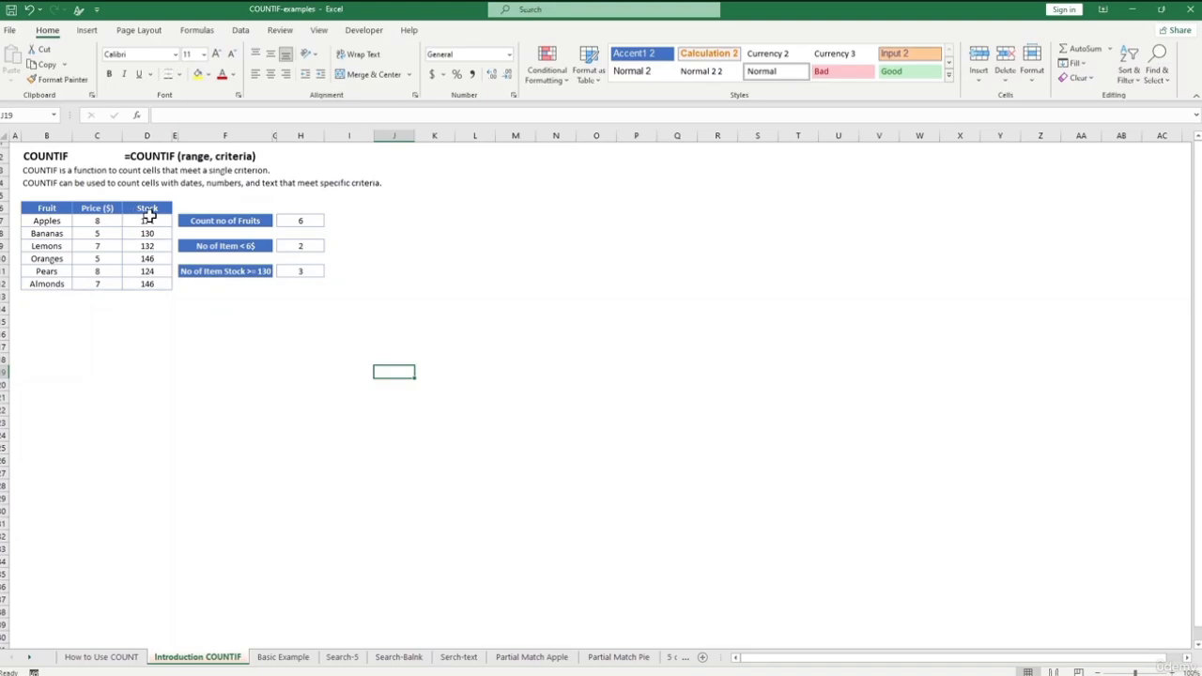
- Enter =COUNTIF(B7:B12,"<>") in H7 to count the six fruit names
click(296, 220)
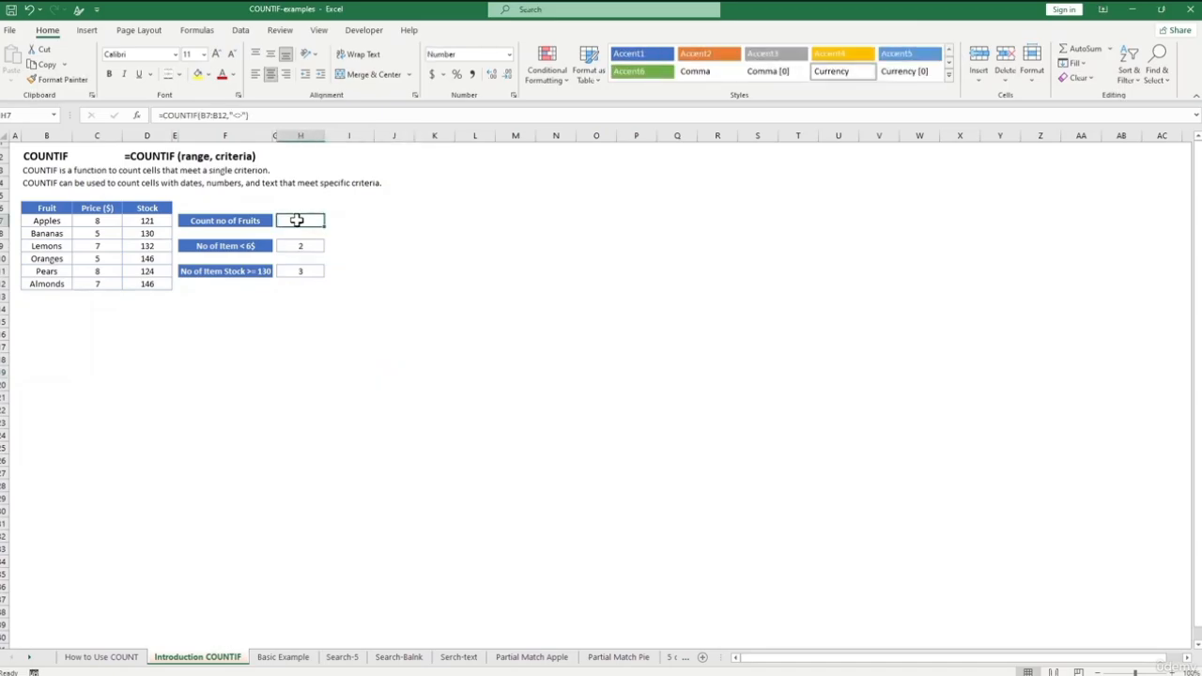
text(=)
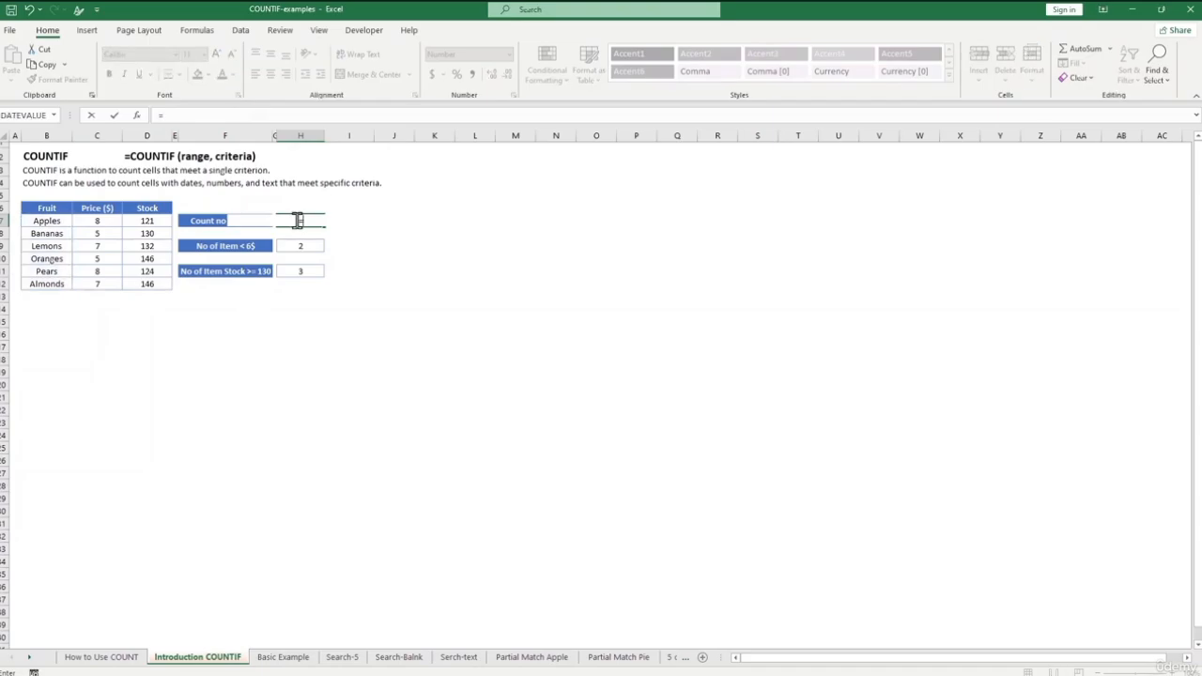
text(countif)
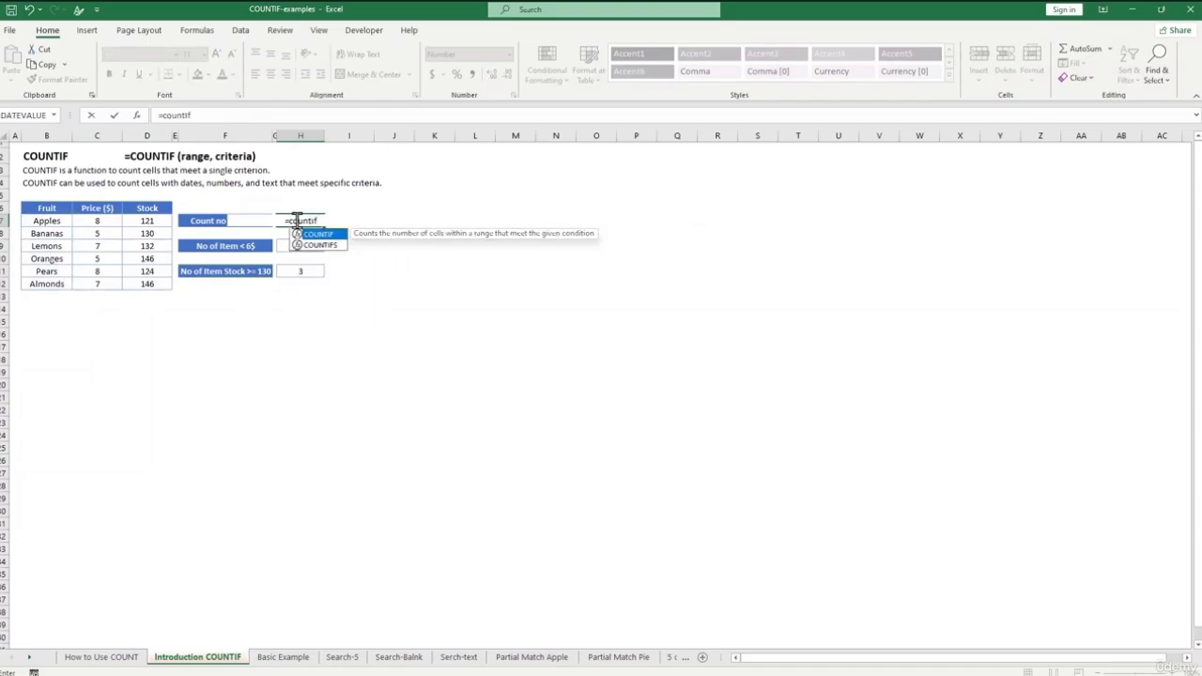
text(()
drag(64, 222, 61, 286)
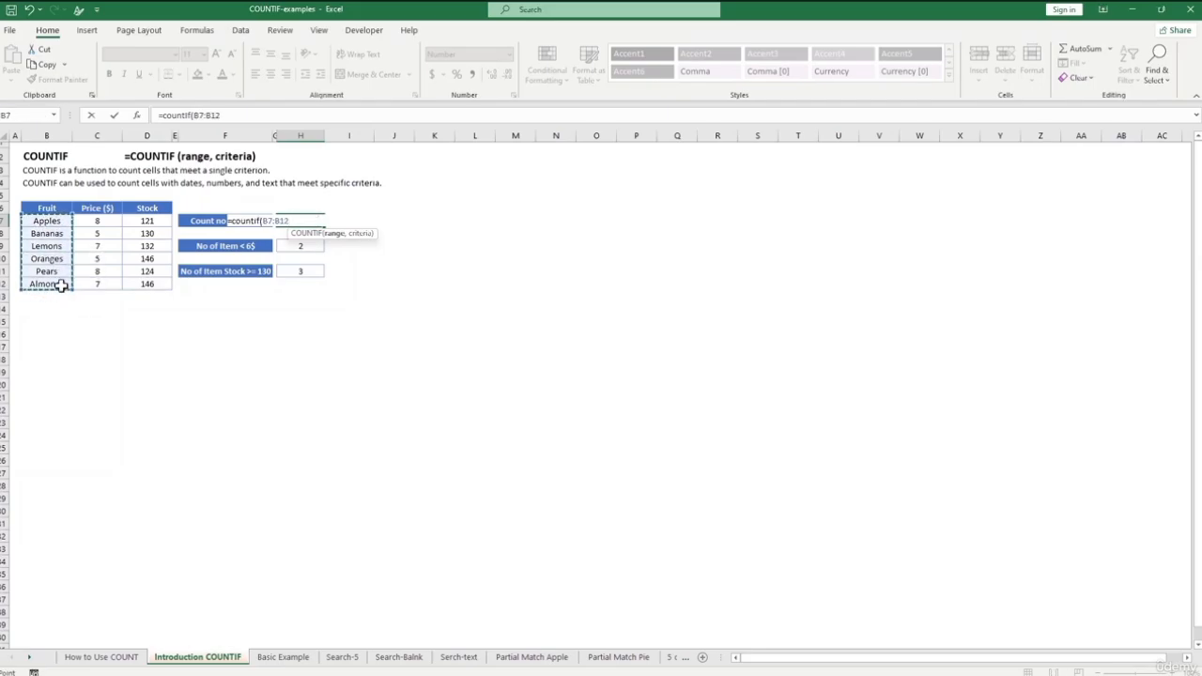
text(,)
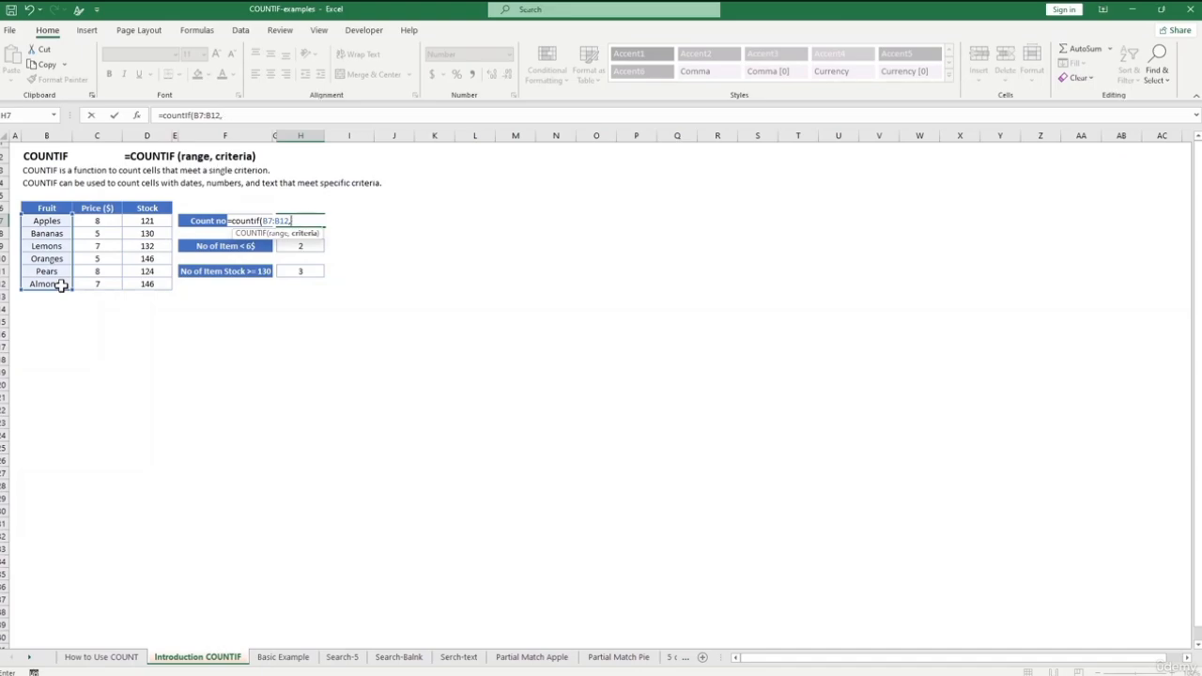
text("<>"))
key(Return)
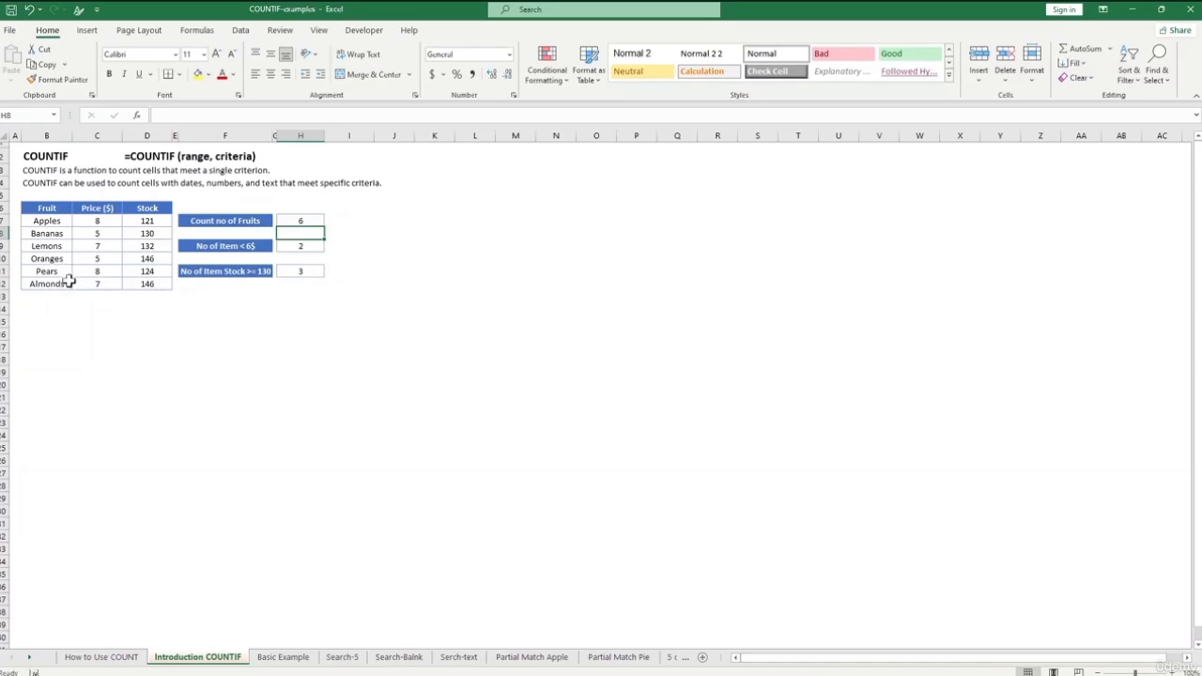
- Review the finished formula in H7 and the existing formula in H9
click(315, 220)
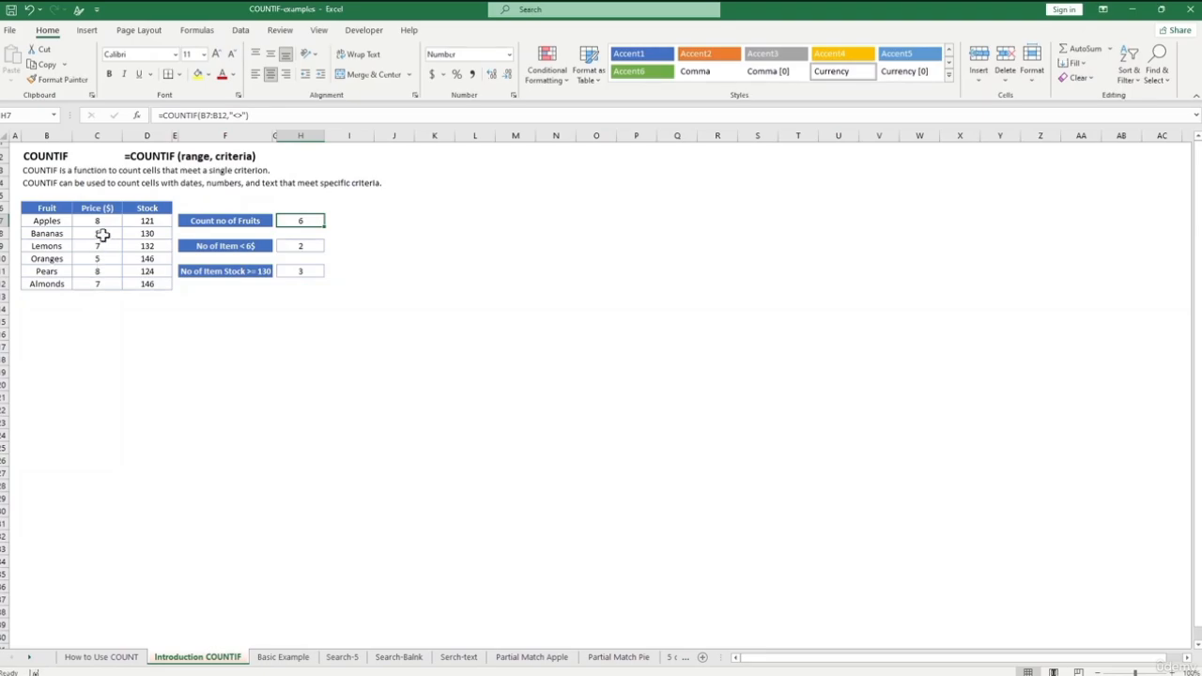
click(306, 247)
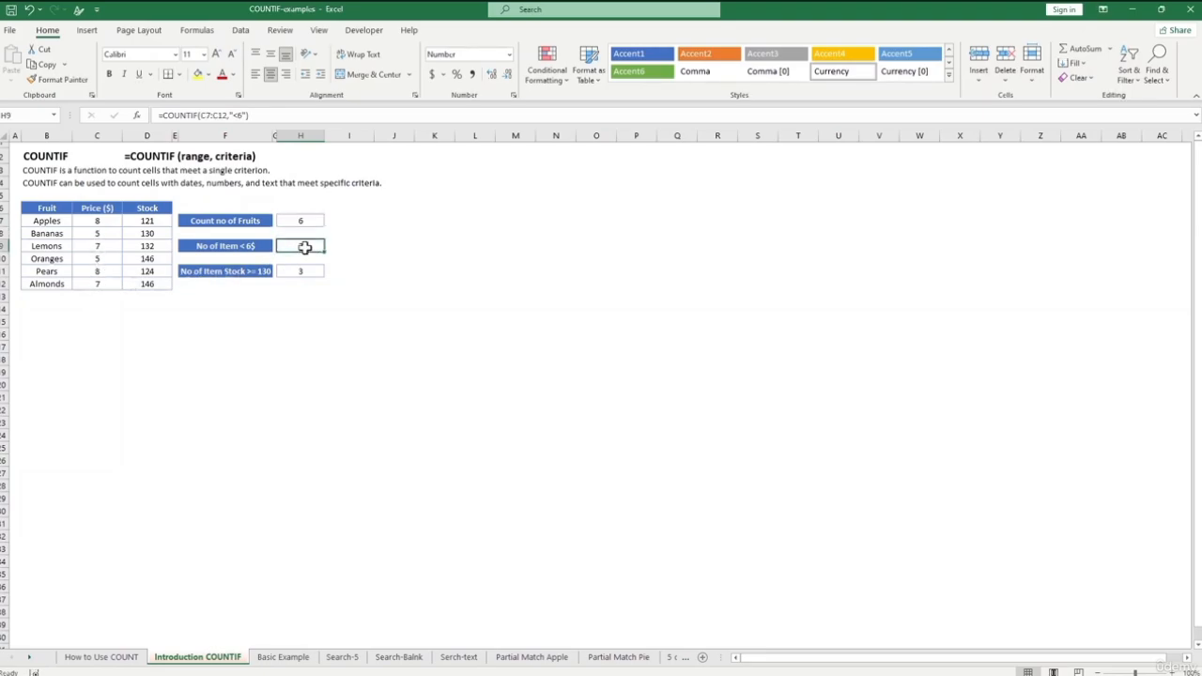
click(210, 114)
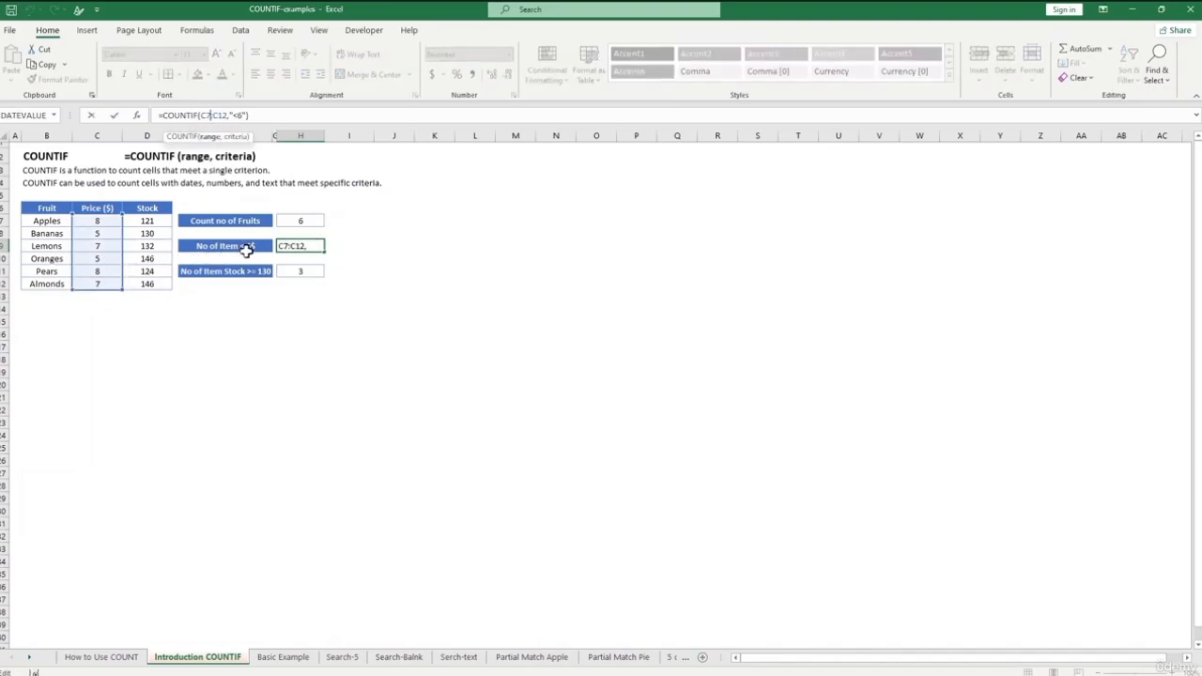
key(ctrl+Return)
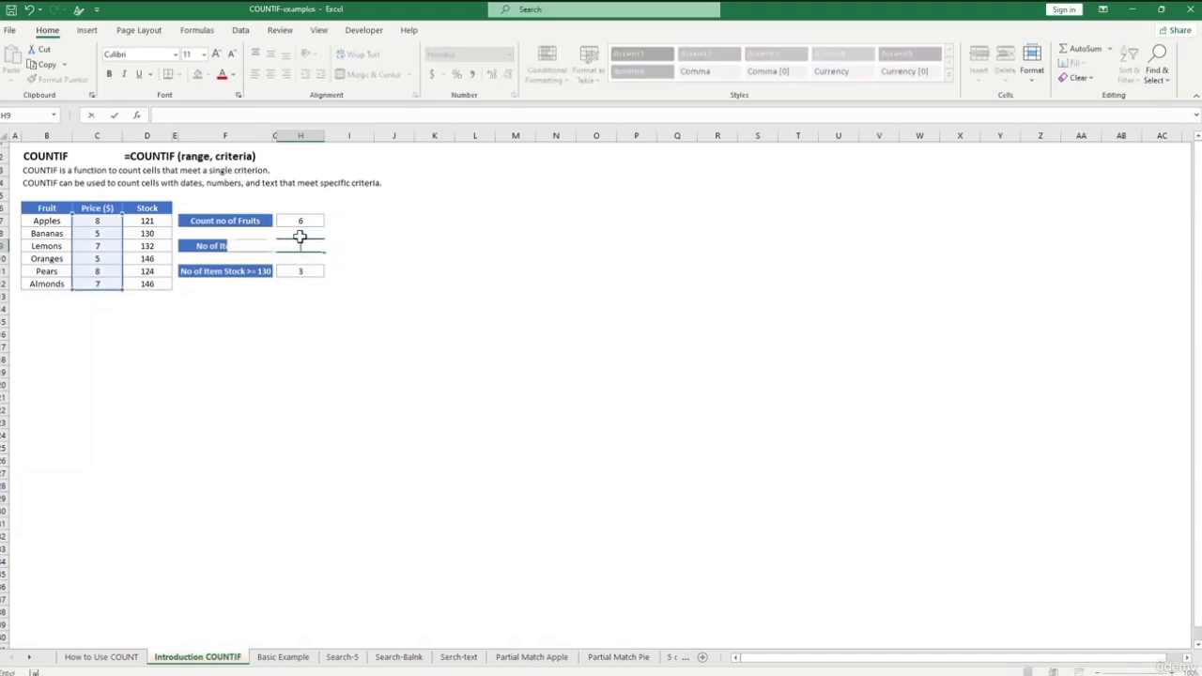
- Re-enter =COUNTIF(C7:C12,"<6") in H9 and confirm it returns 2
text(=countif()
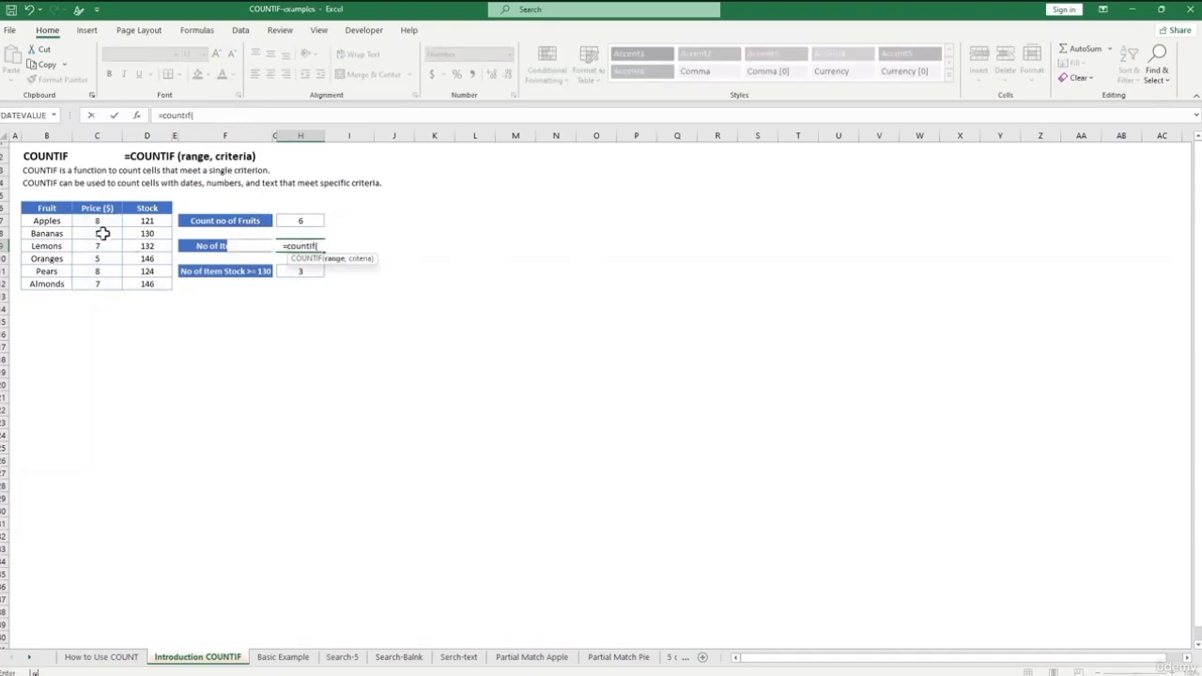
drag(98, 221, 111, 284)
text(,<)
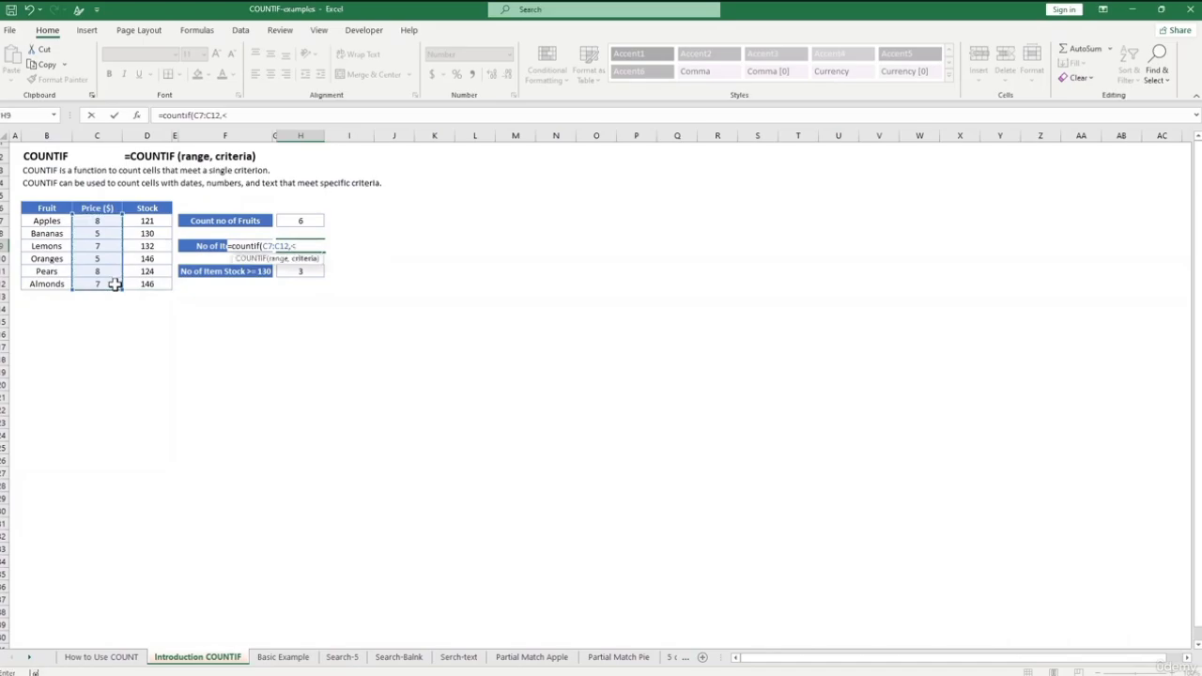
text(6))
key(Return)
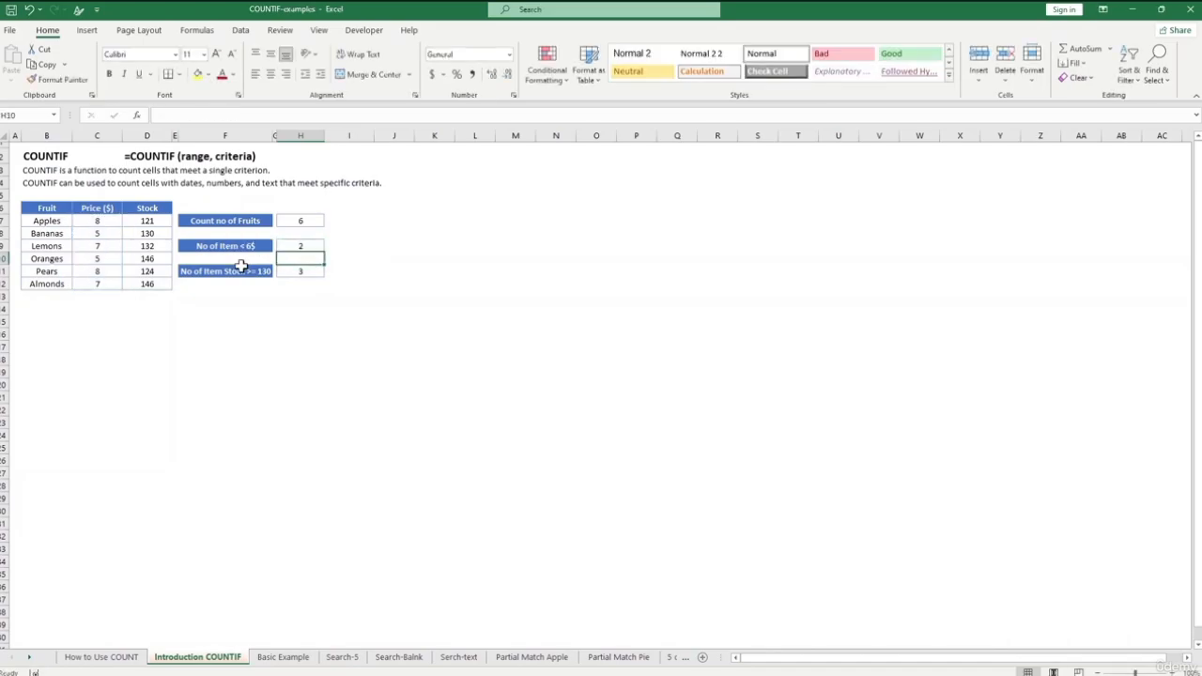
click(299, 247)
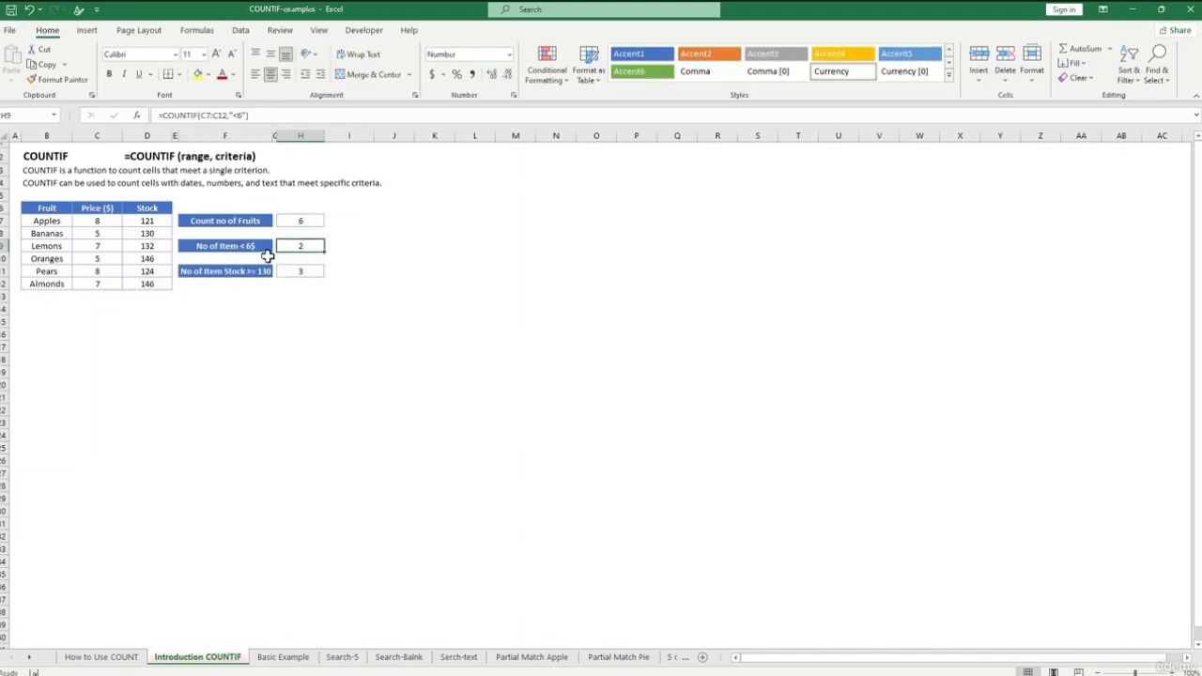
click(255, 307)
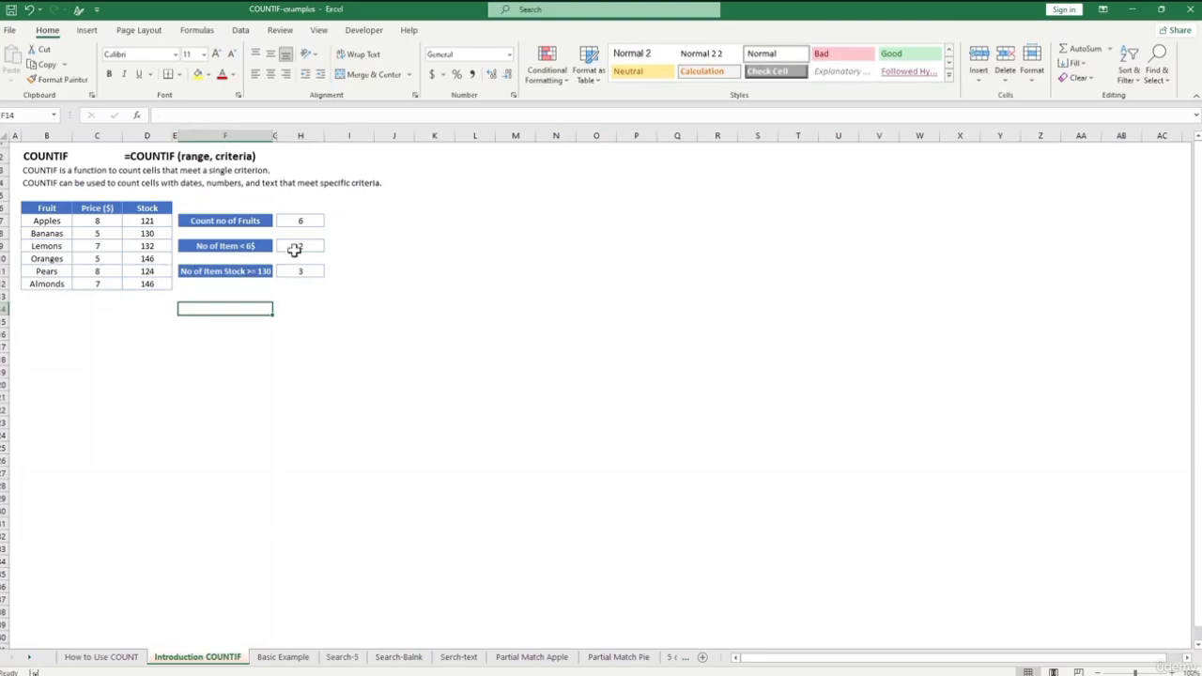
- Change the Pears price in C11 to 3
click(105, 260)
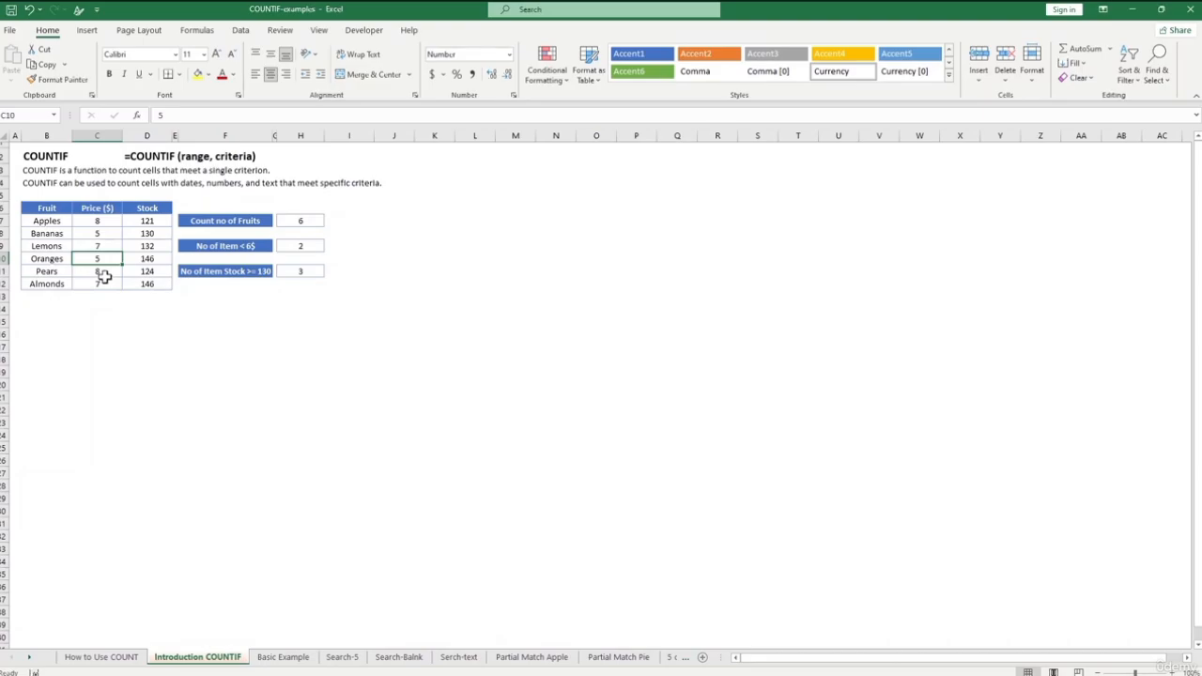
click(105, 272)
text(3)
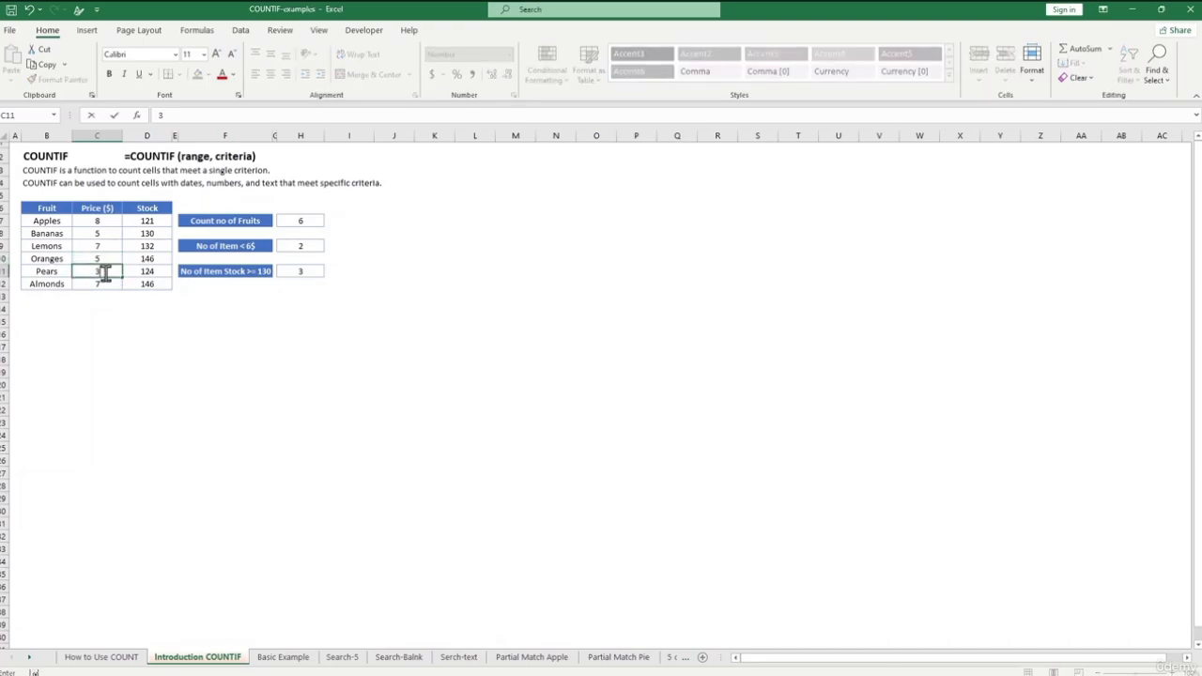
click(195, 357)
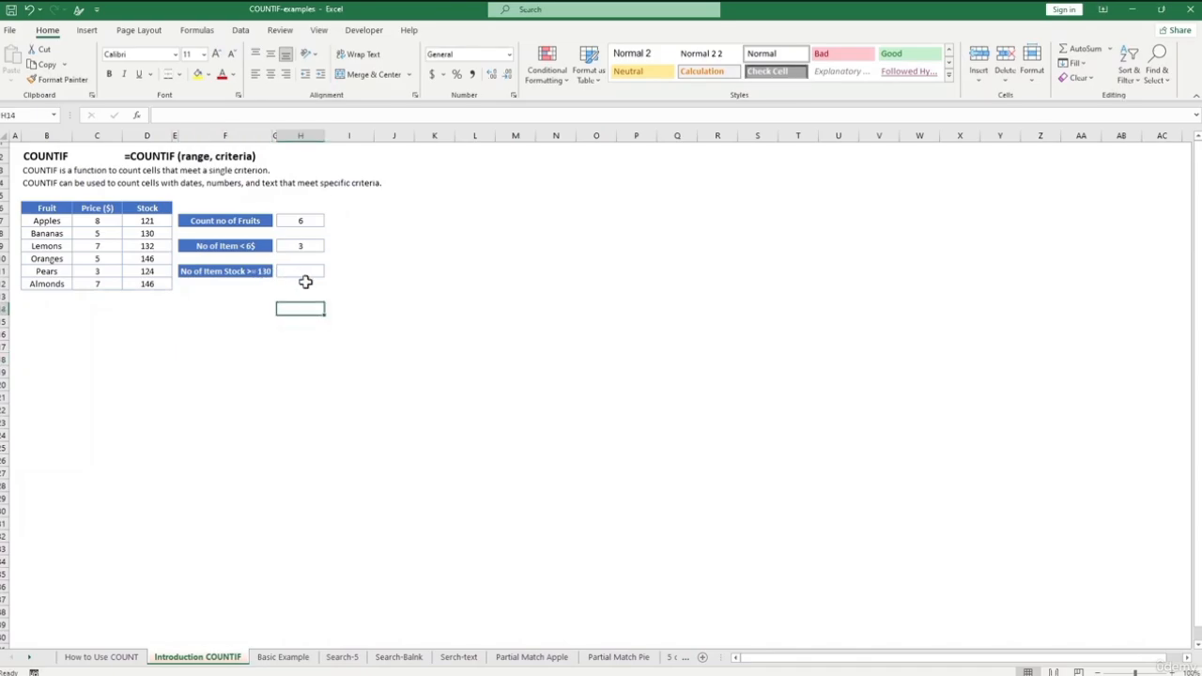
- Enter =COUNTIF(D7:D12,">130") in H11 to count stock above 130, giving 3
click(307, 273)
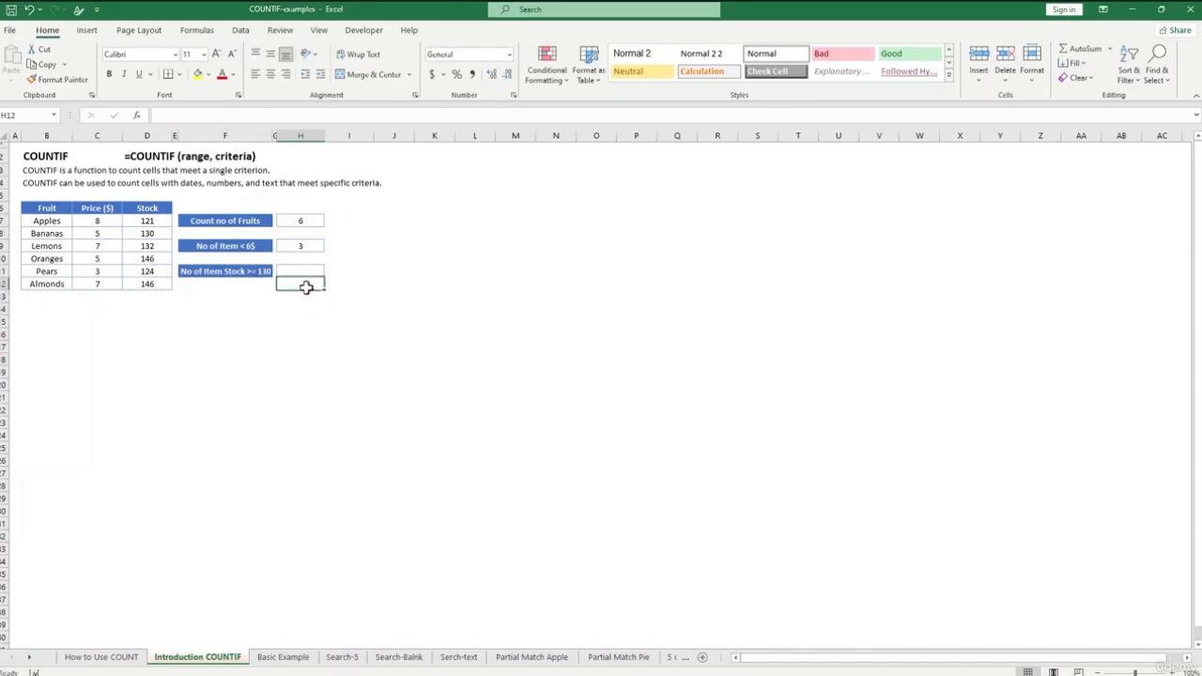
text(=)
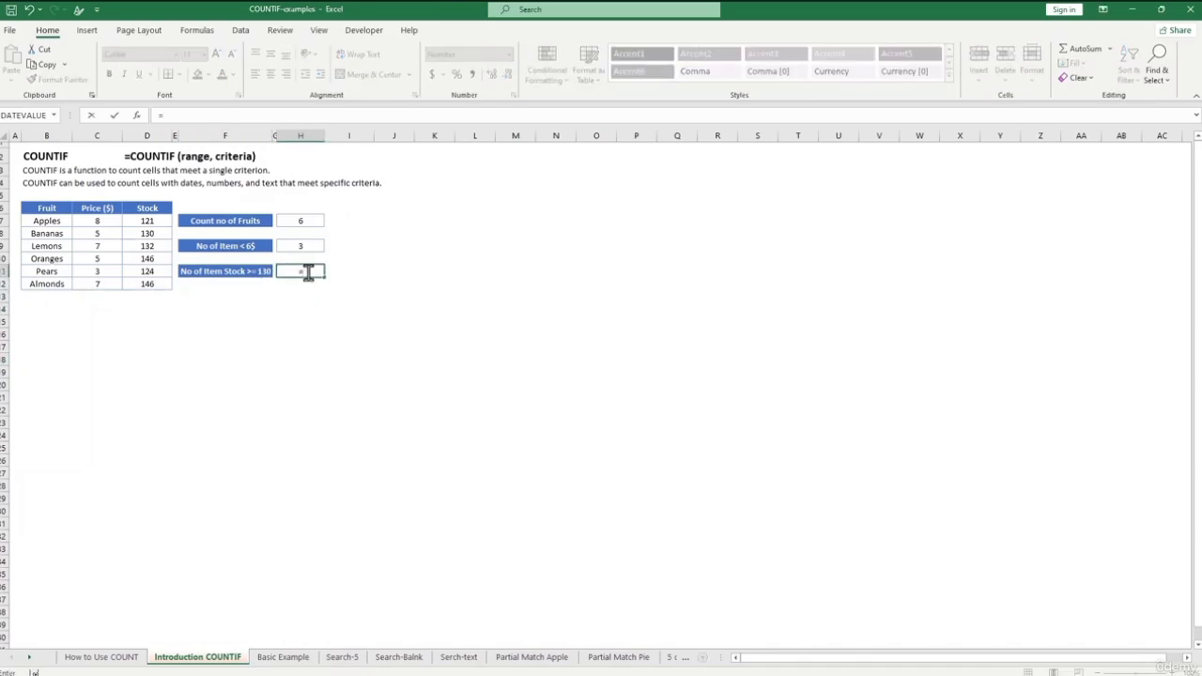
text(coutn)
text(if)
key(BackSpace)
key(BackSpace)
key(BackSpace)
key(BackSpace)
text(ntif)
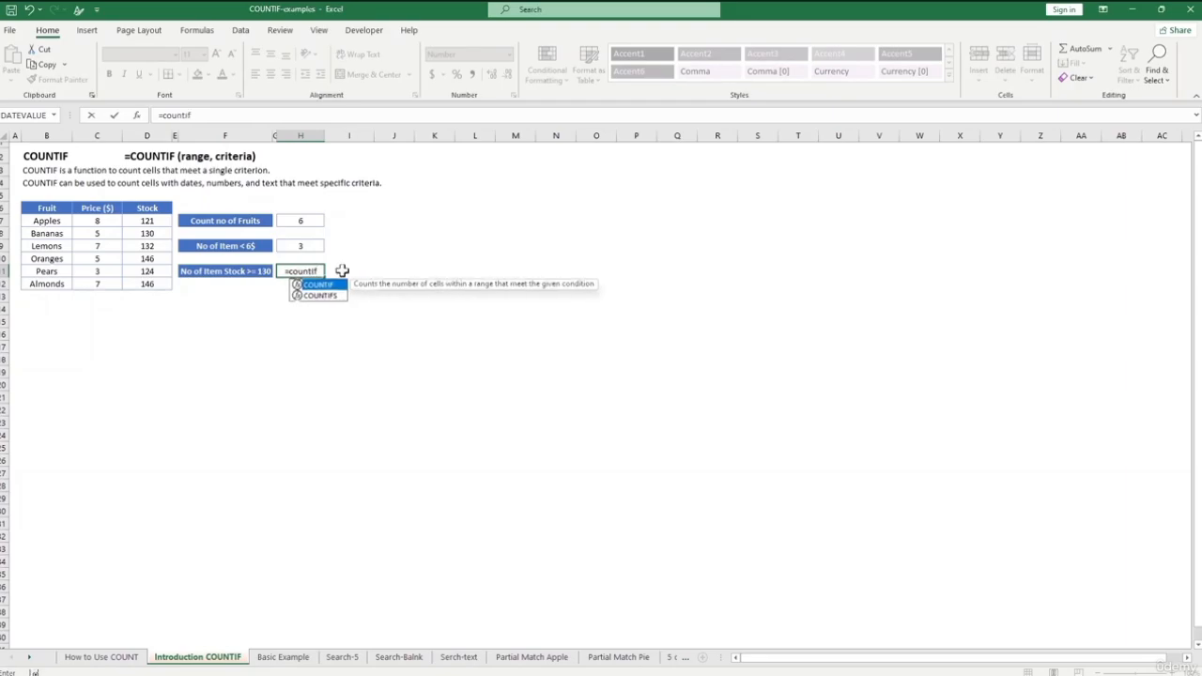
text(()
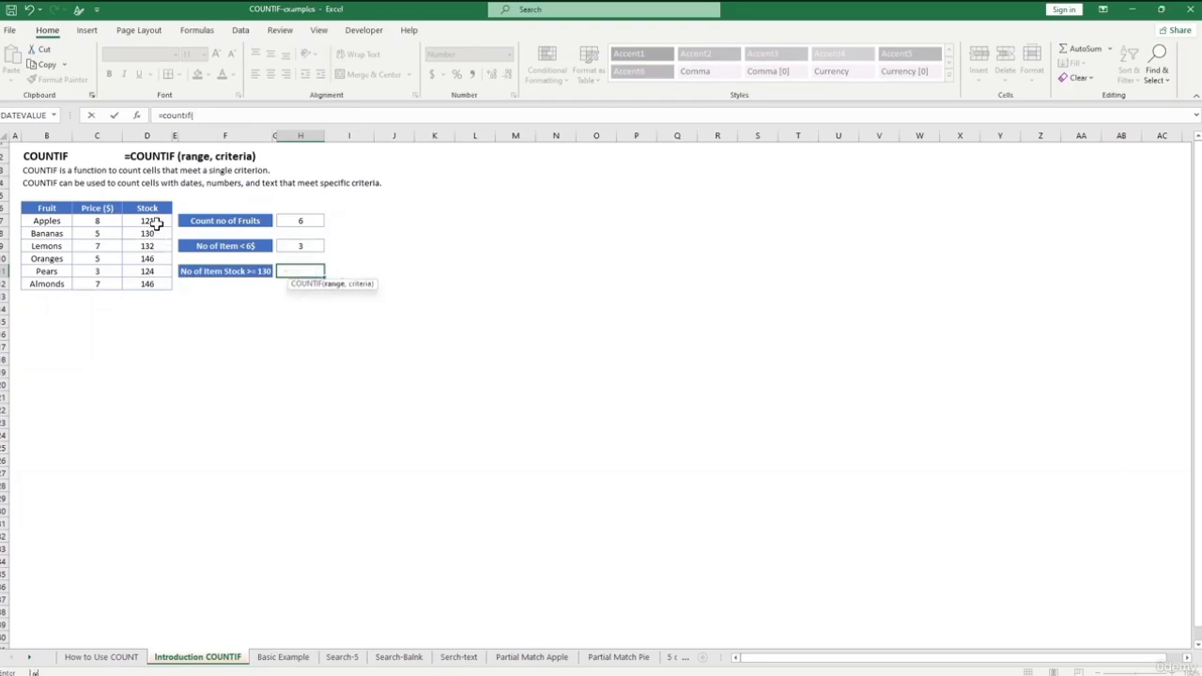
drag(148, 221, 165, 279)
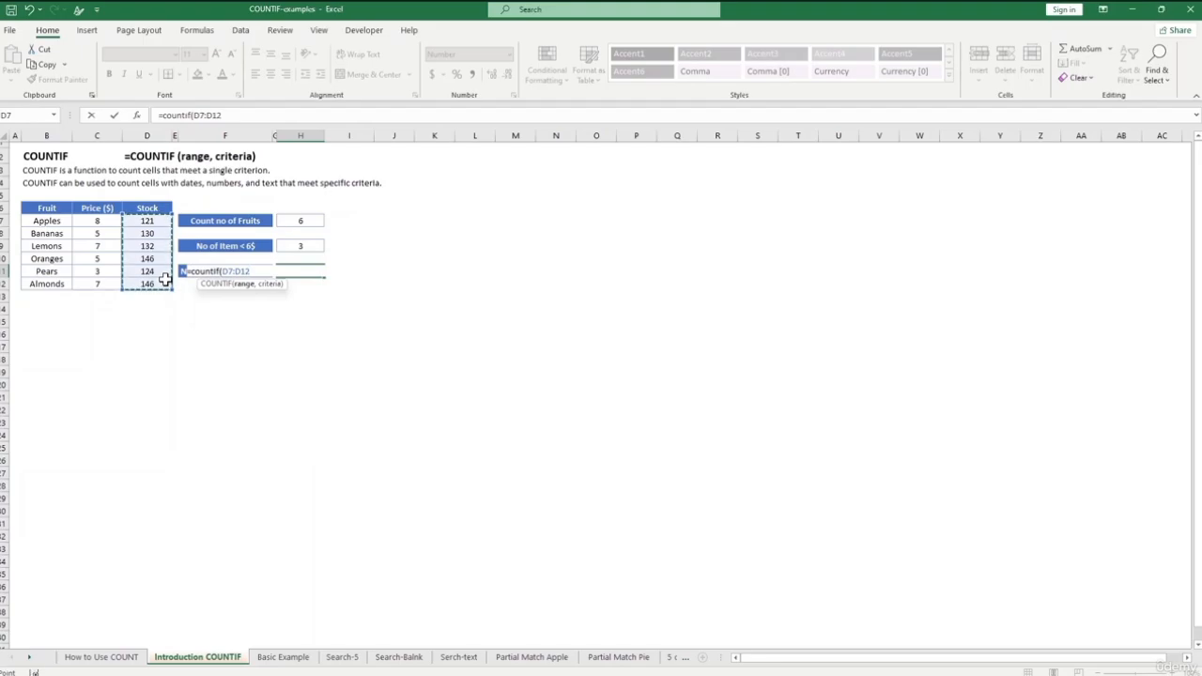
text(,">130)
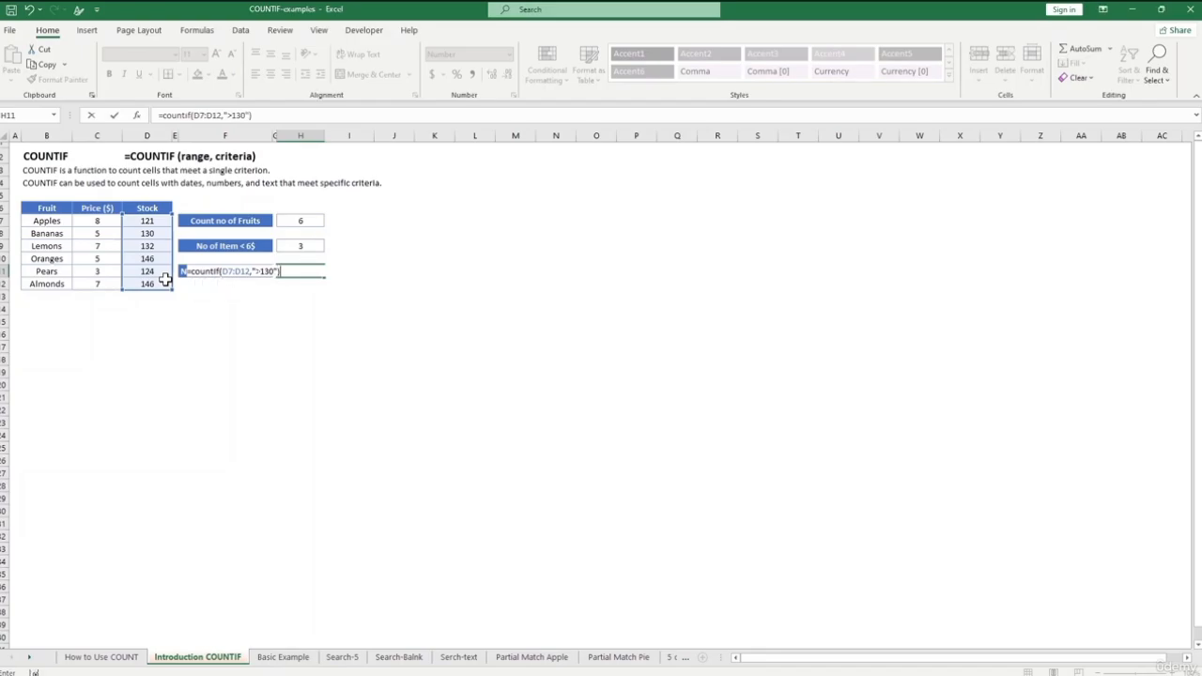
key(Return)
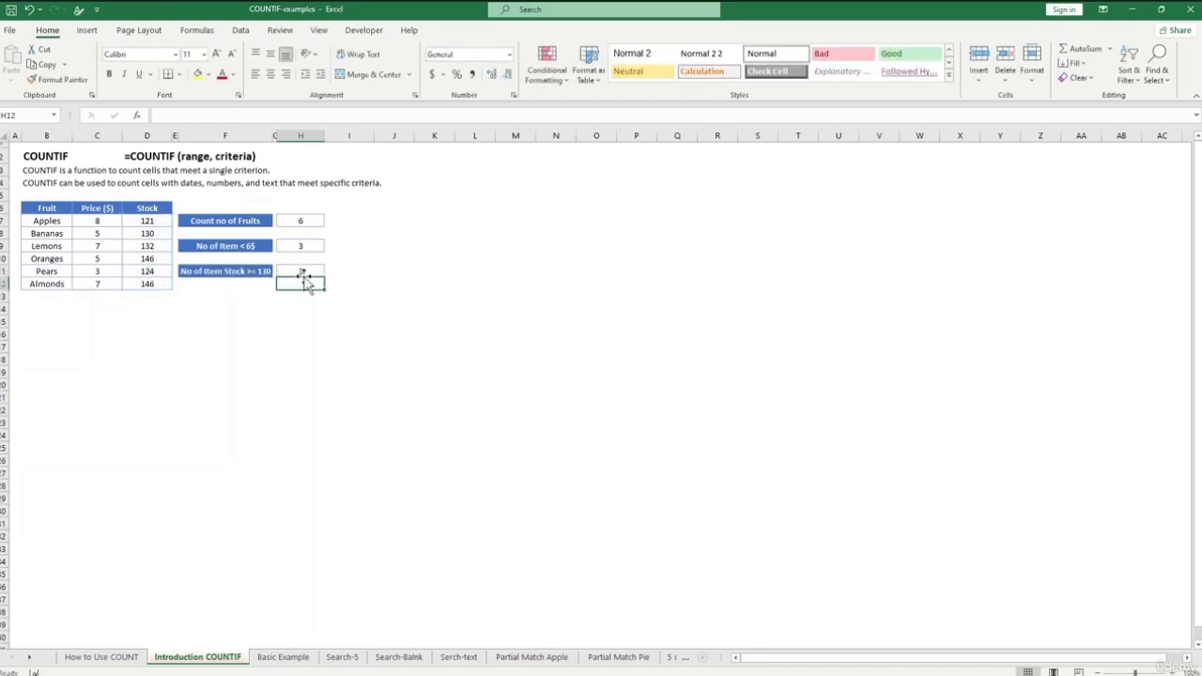
- Set the Lemons stock in D9 to 150
click(158, 246)
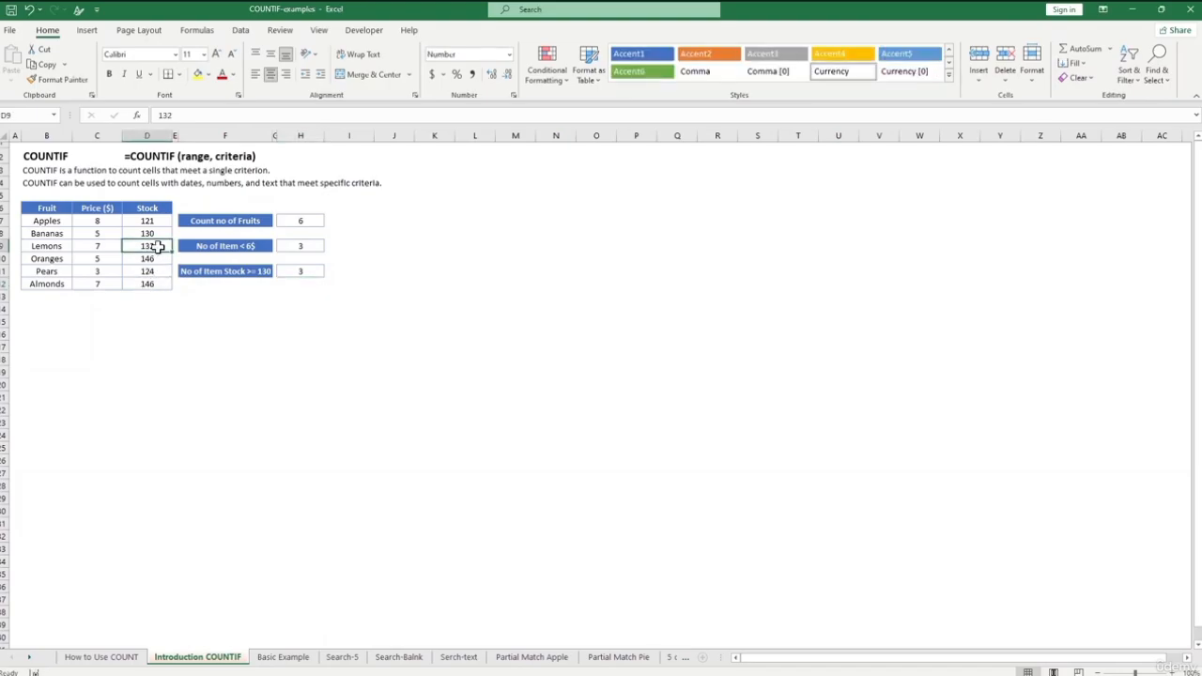
text(150)
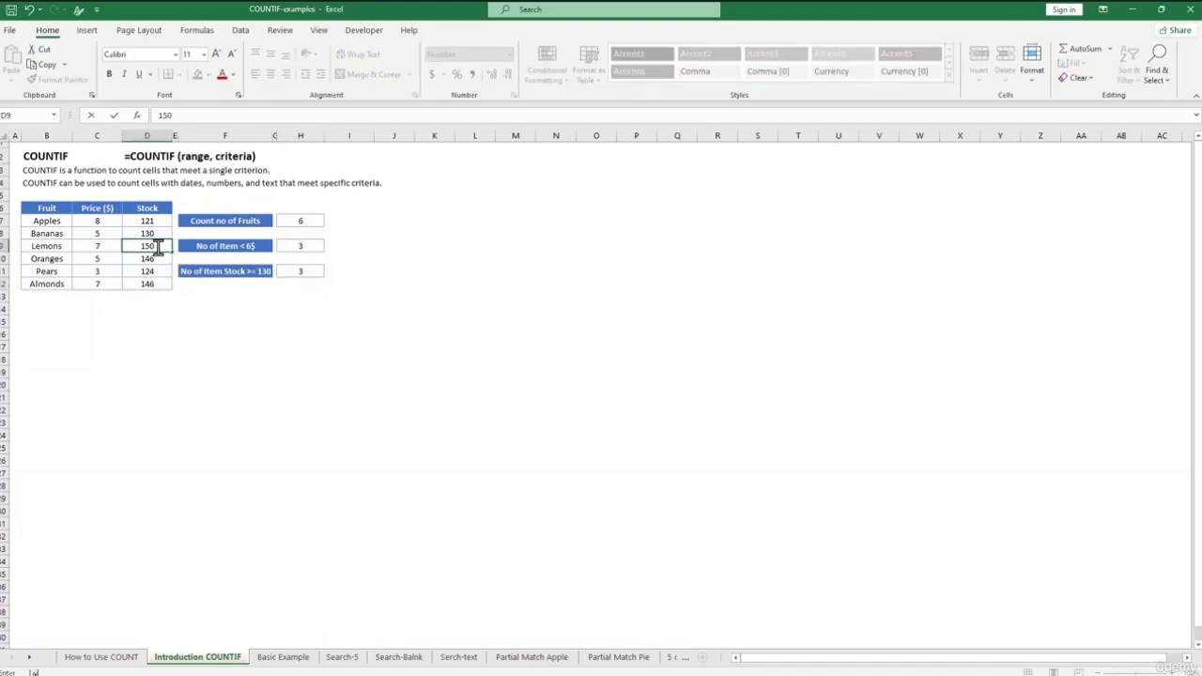
key(Return)
click(204, 308)
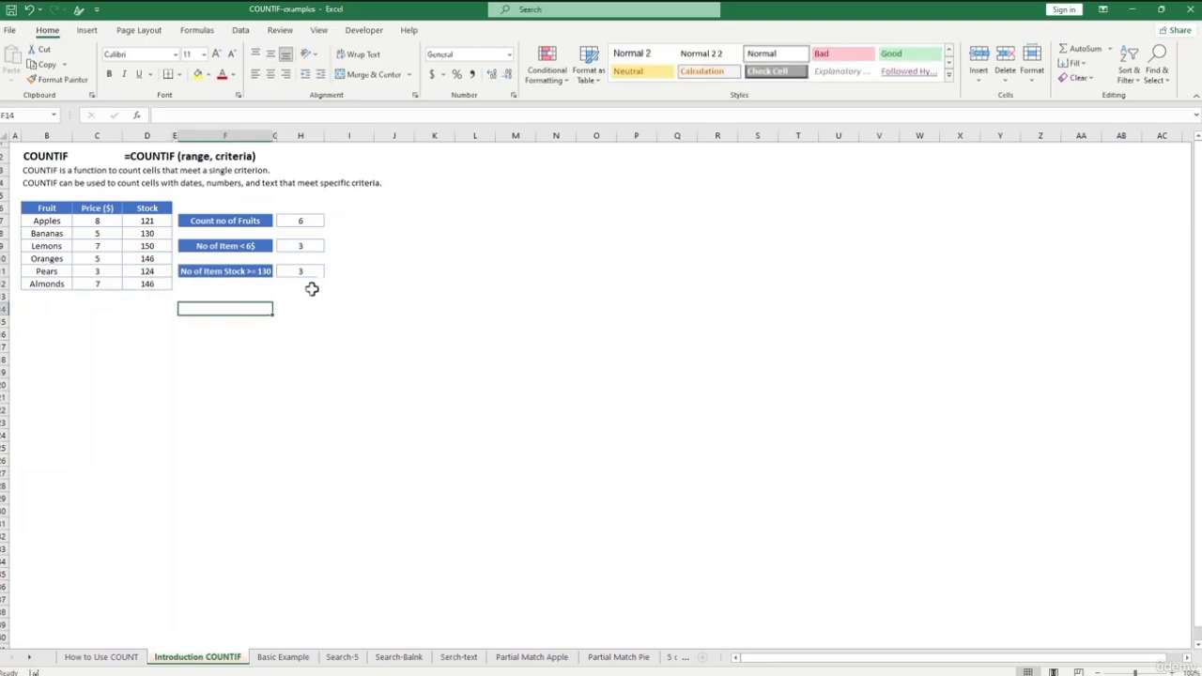
click(301, 321)
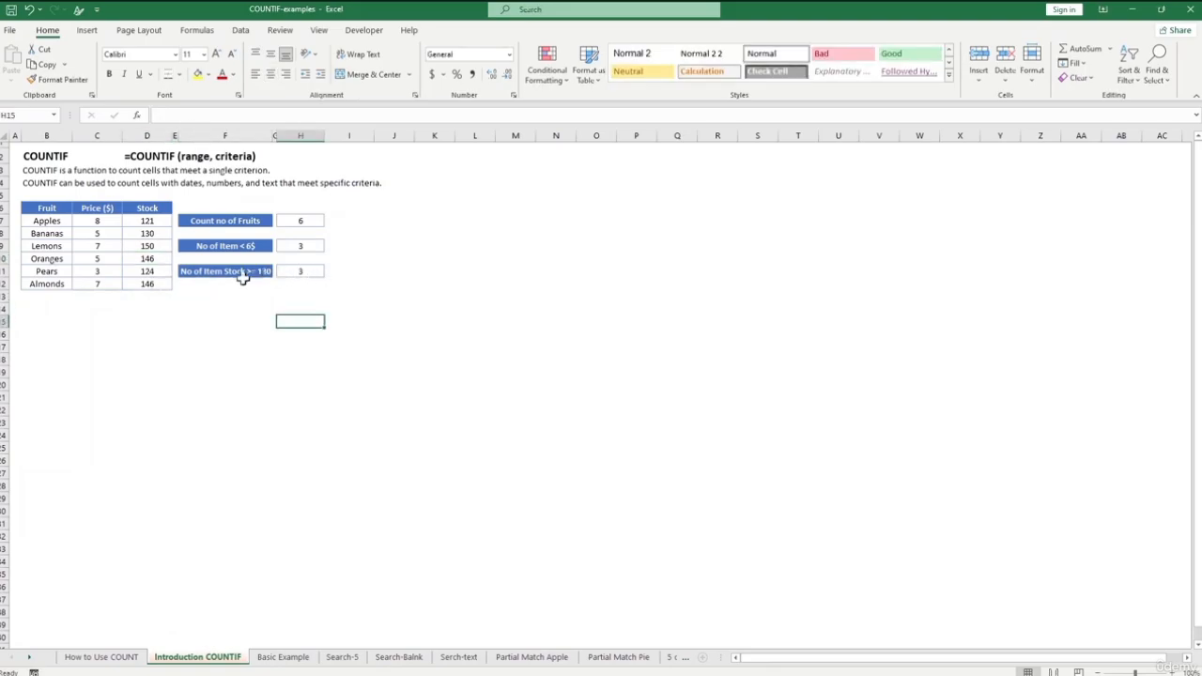
- Set the Bananas stock in D8 to 160, raising the stock count to 4
click(157, 231)
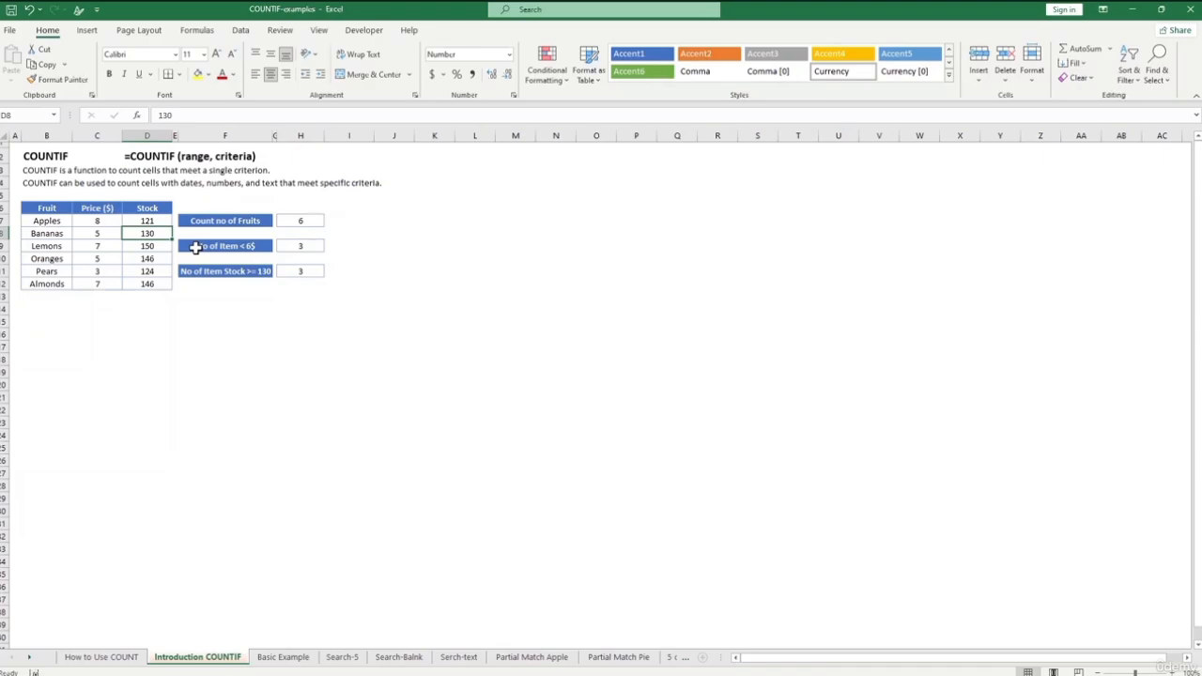
text(1)
click(299, 344)
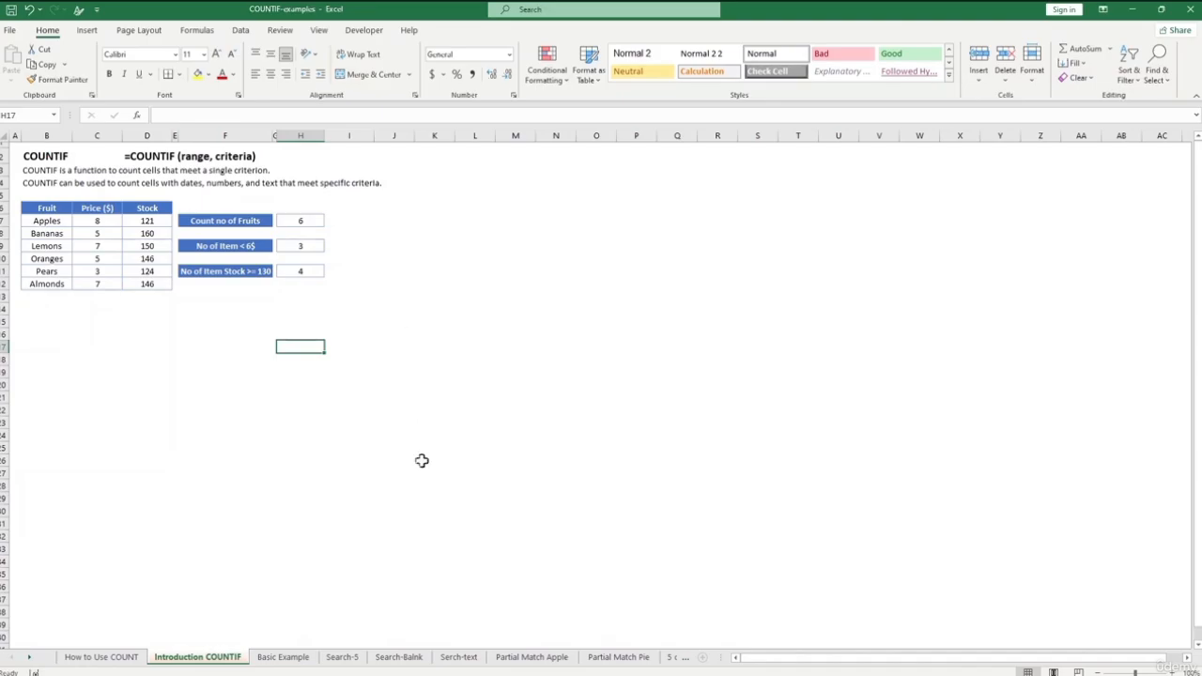
- On the Basic Example sheet, inspect and clear the COUNTIF formula in C4
click(283, 658)
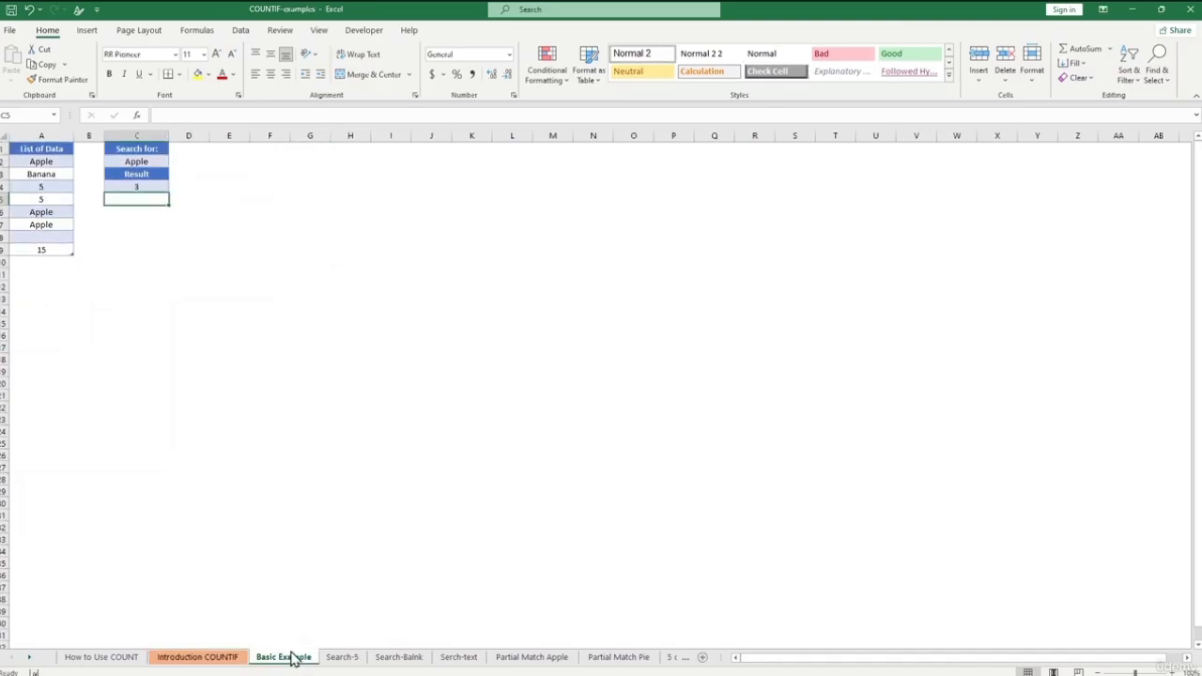
click(197, 209)
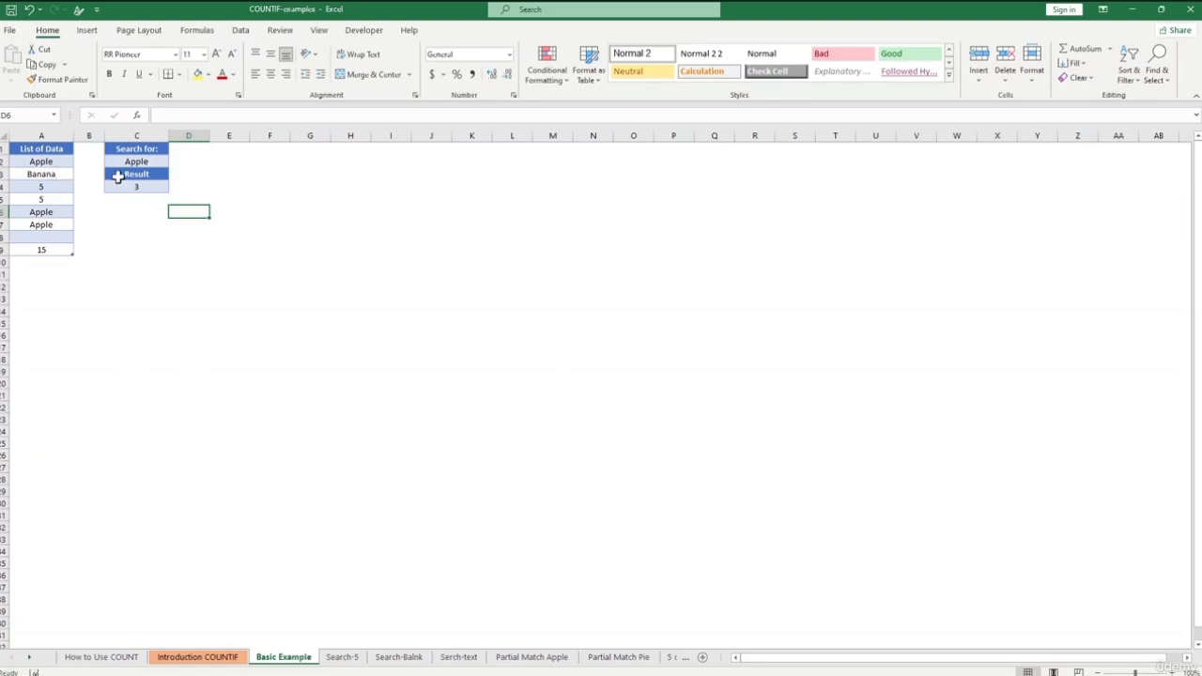
click(151, 185)
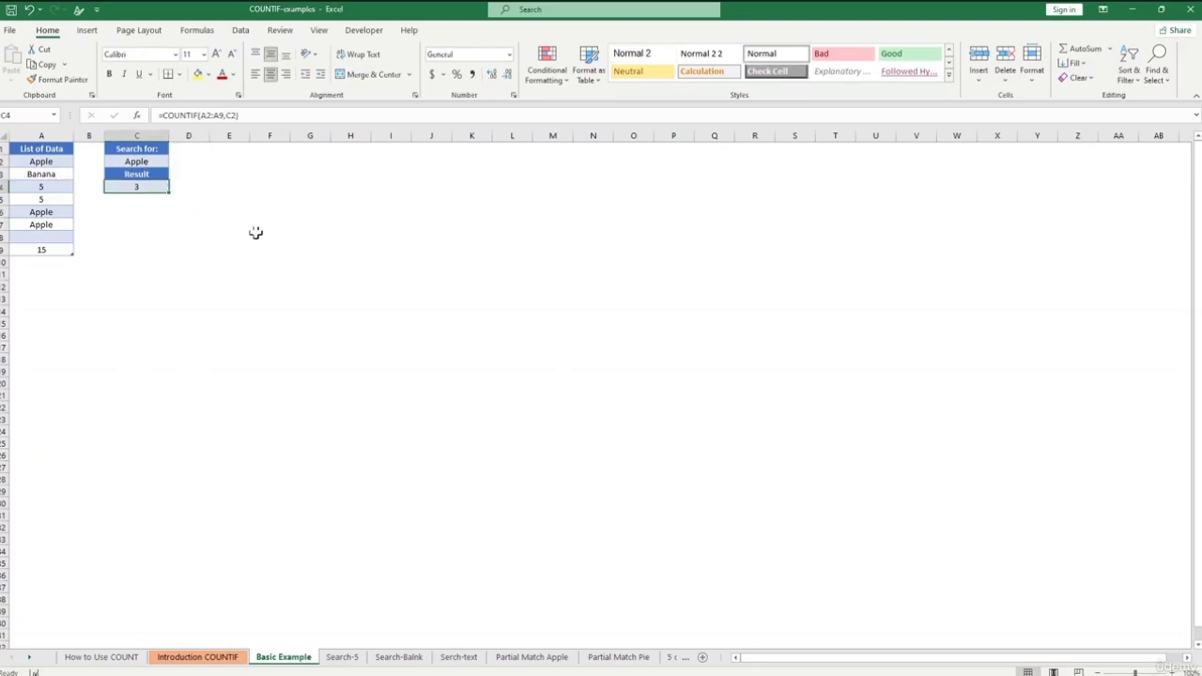
click(255, 232)
click(152, 186)
key(Delete)
- Re-enter =COUNTIF(A2:A9,C2) in C4, returning 1 for Banana, then open Search-5
text(=countif()
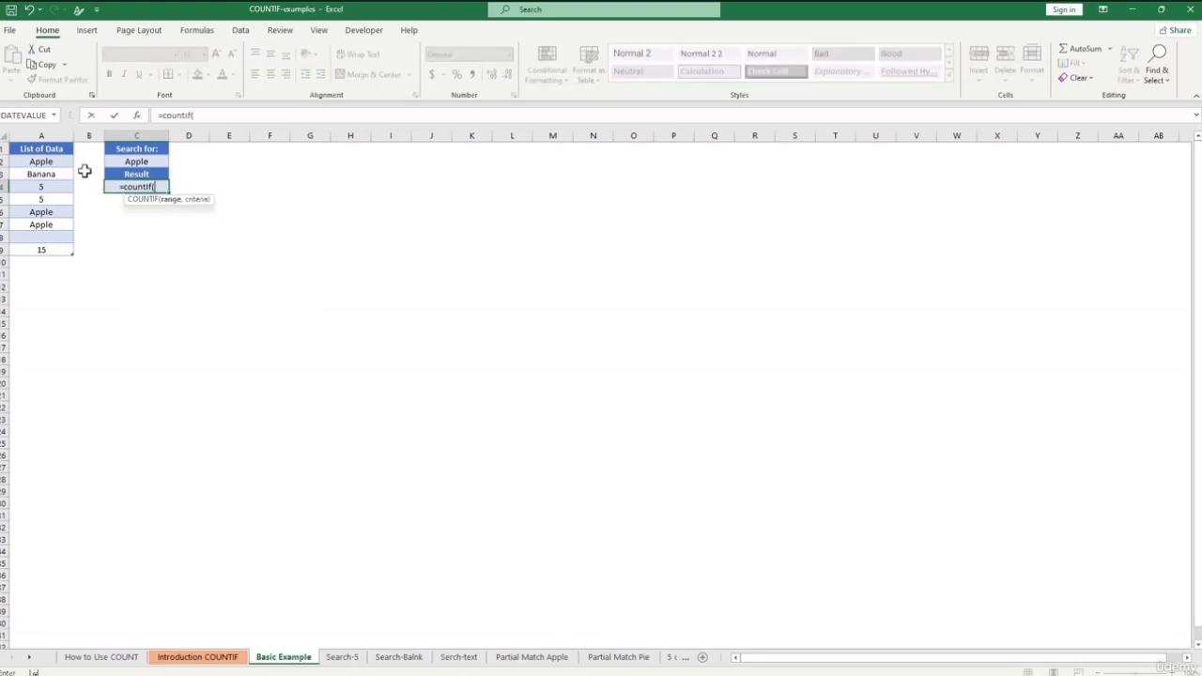
drag(54, 161, 57, 248)
text(,)
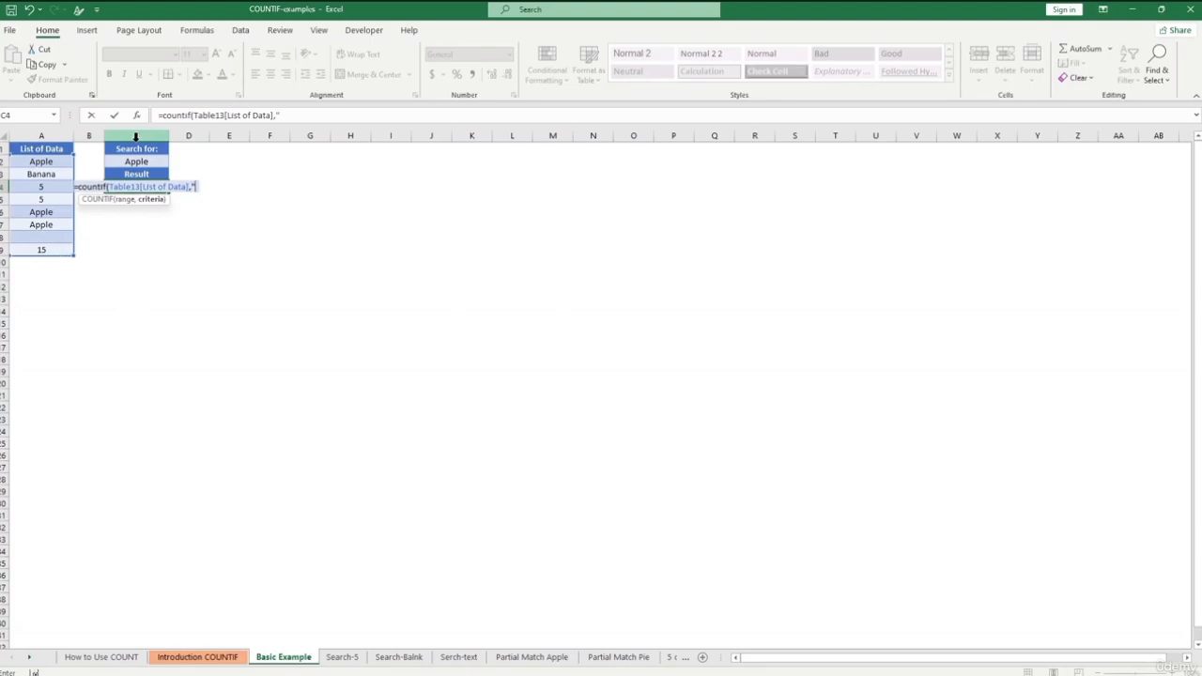
click(135, 159)
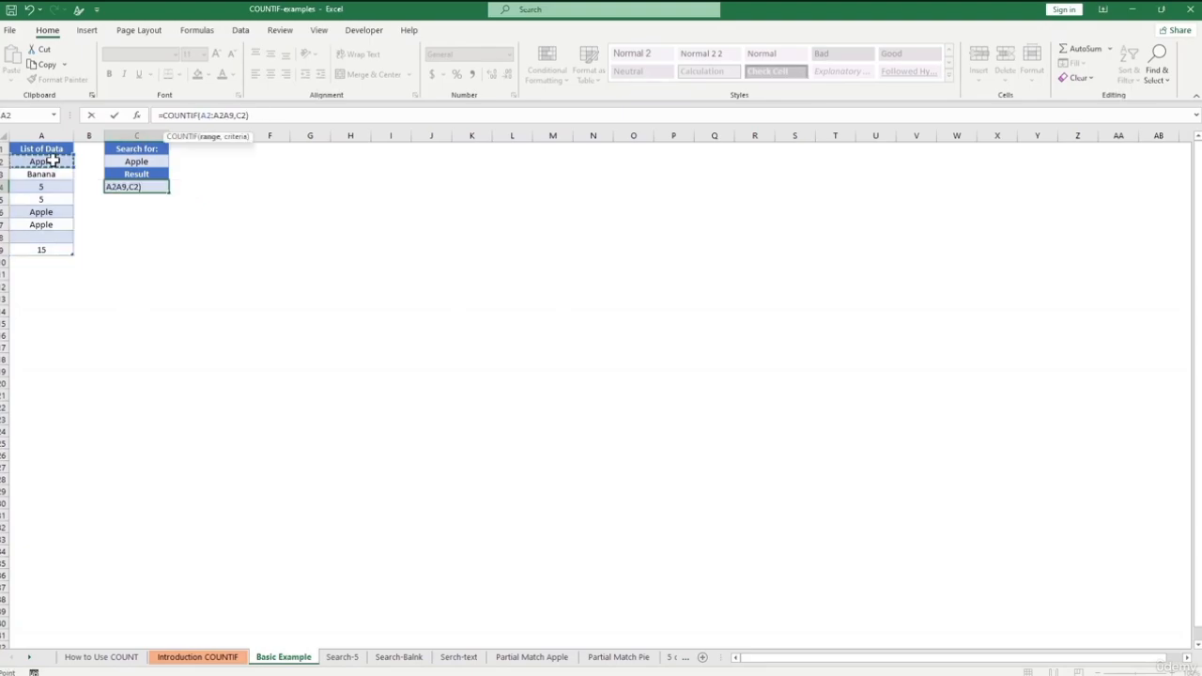
text(A2:AA9,C2)
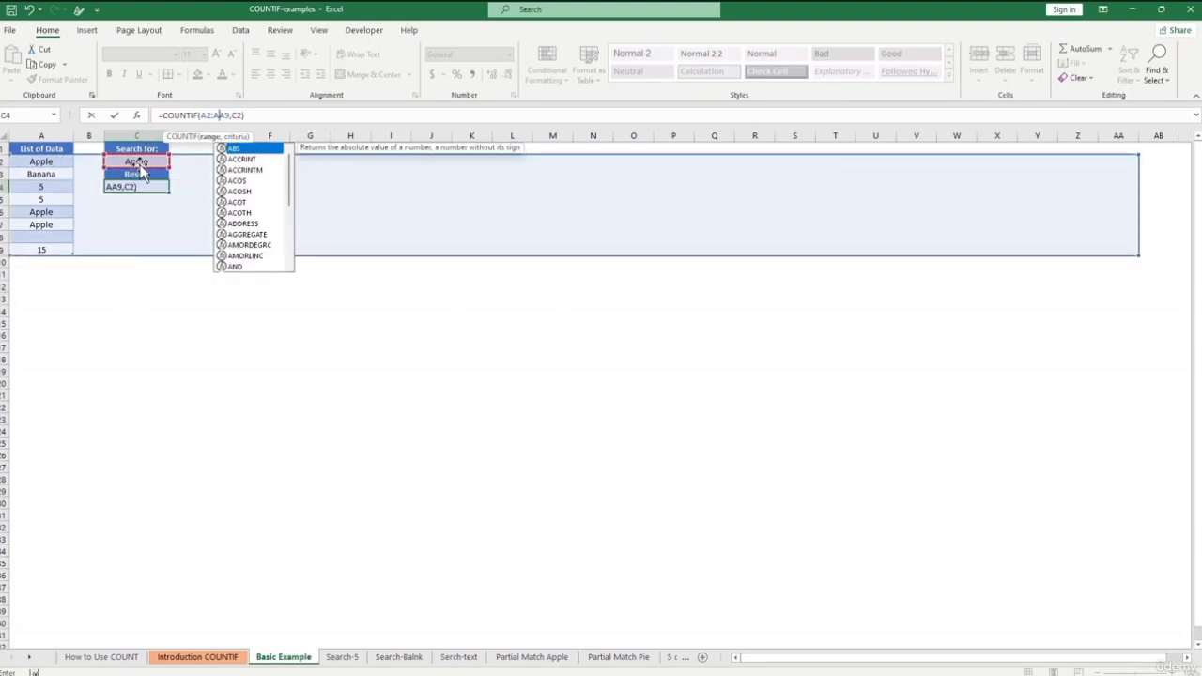
key(BackSpace)
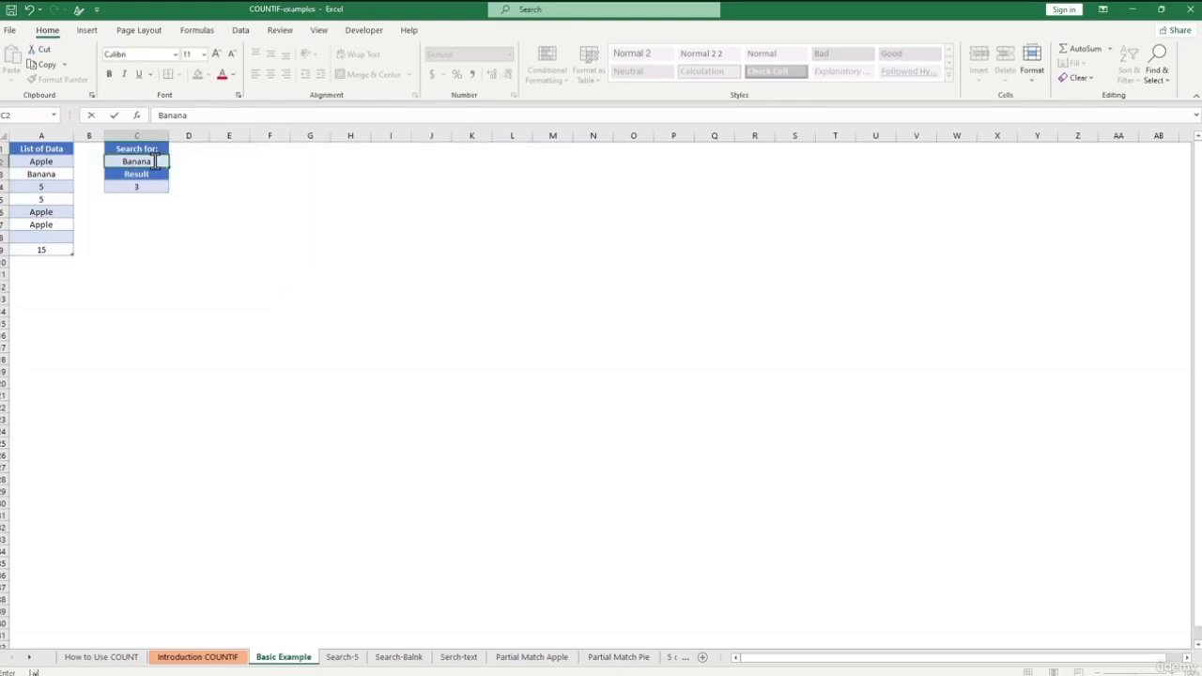
key(Return)
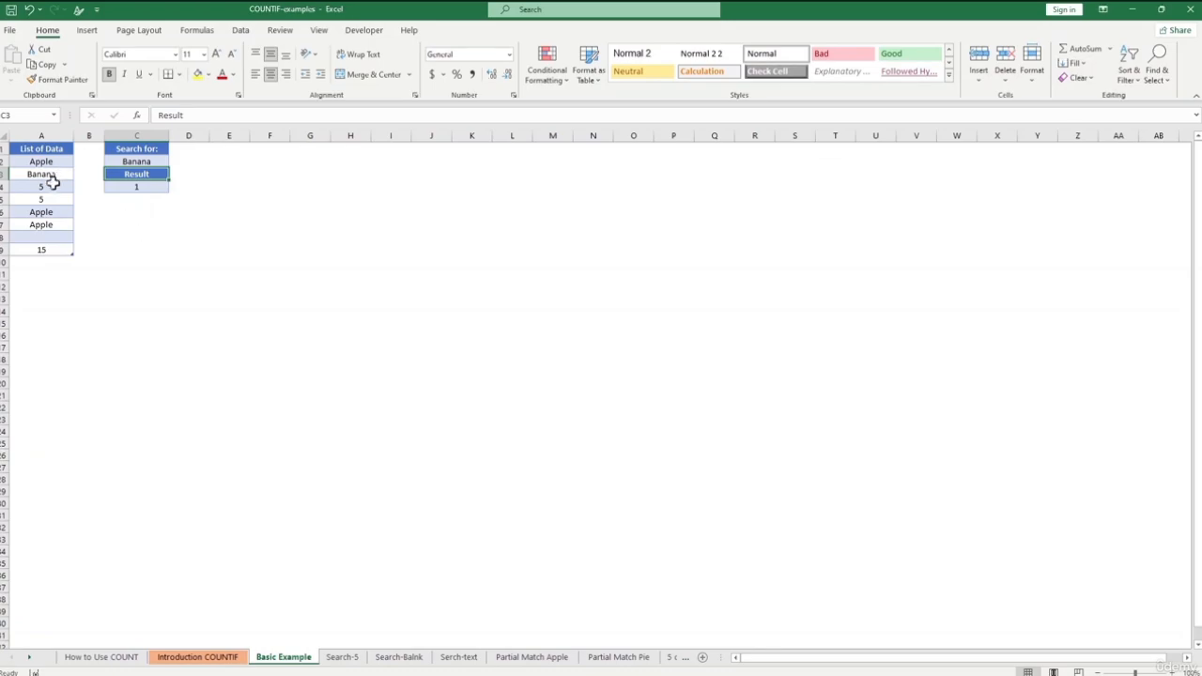
click(342, 657)
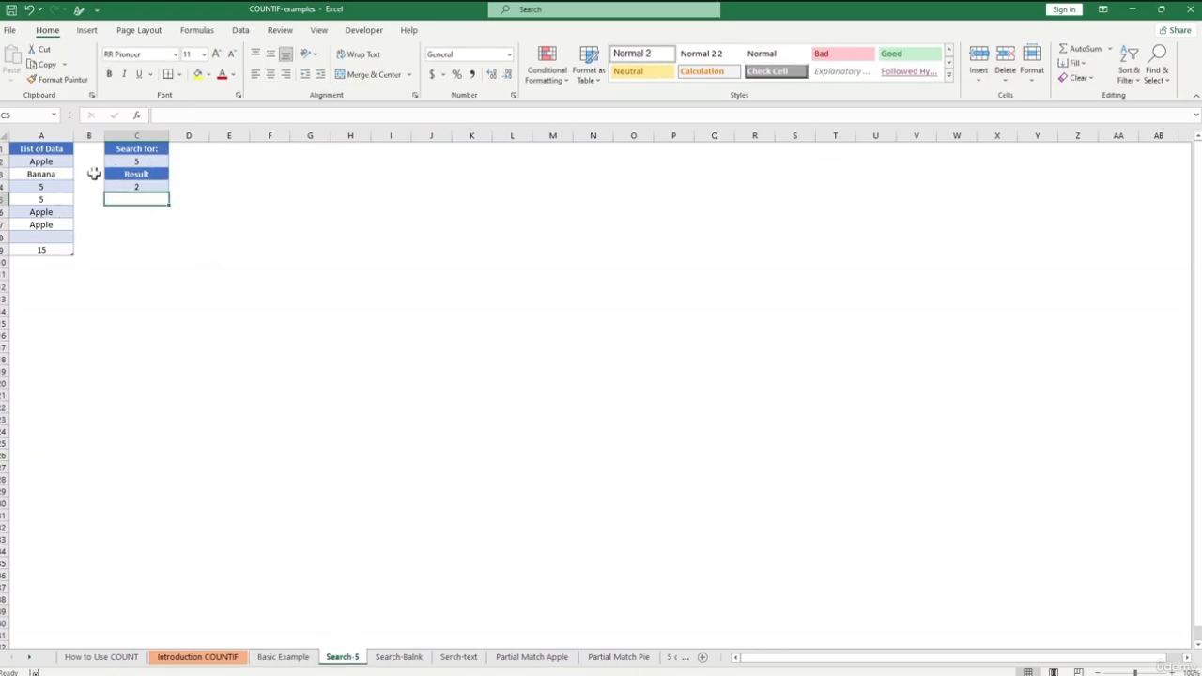
- Inspect the C4 formula and search value 5, then open the Search-Balnk sheet
click(136, 187)
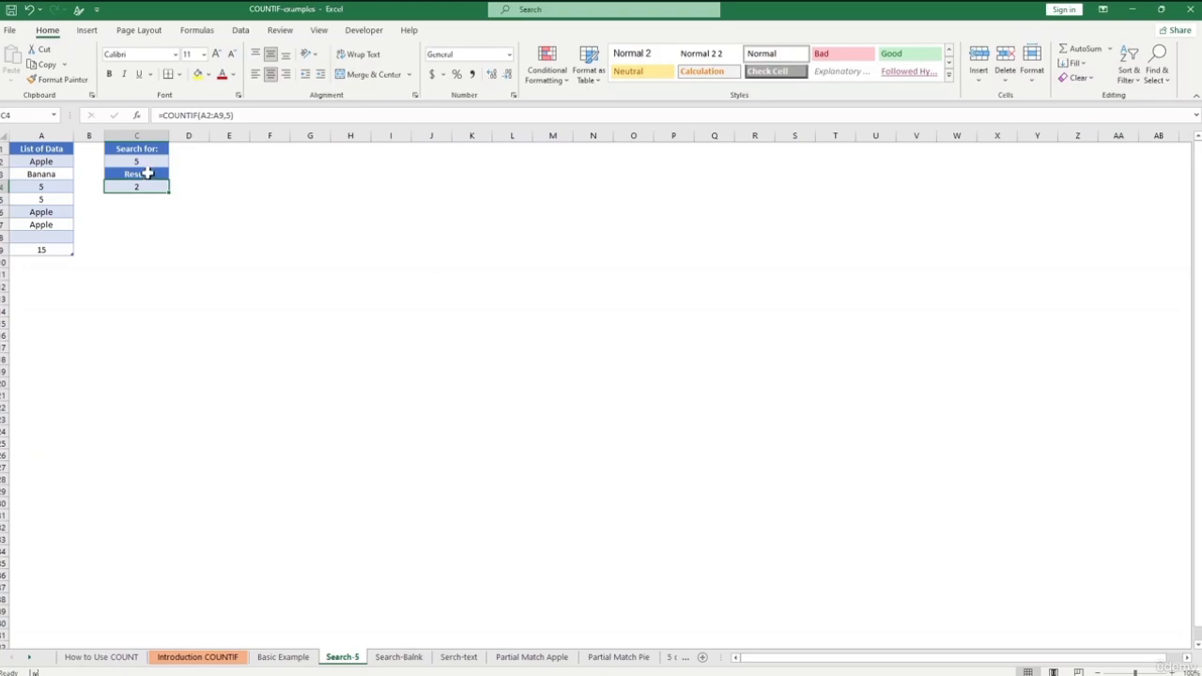
click(150, 162)
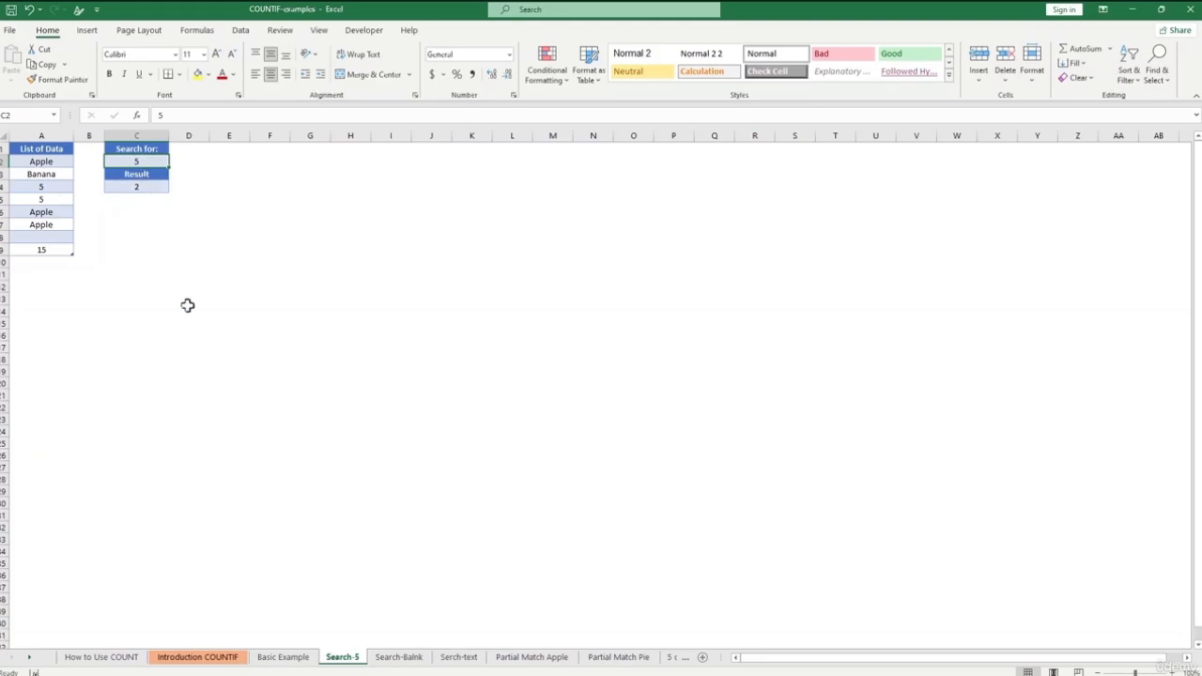
click(394, 658)
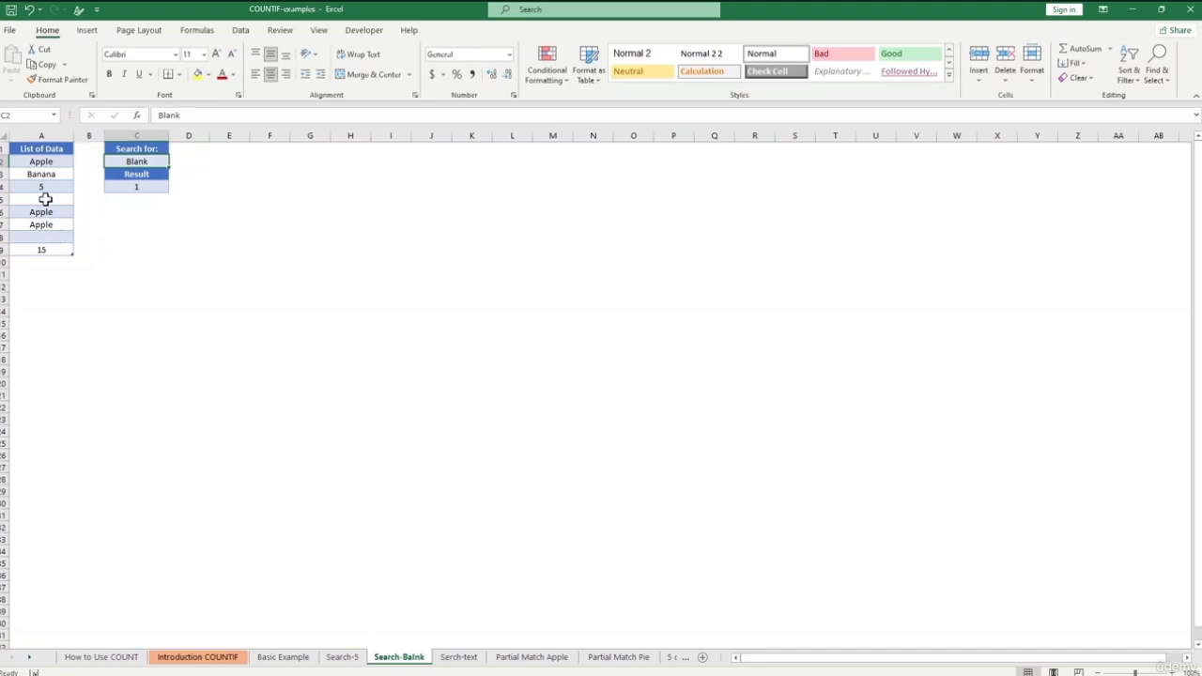
- Clear the value 5 from cell A5
click(46, 199)
key(Delete)
click(89, 250)
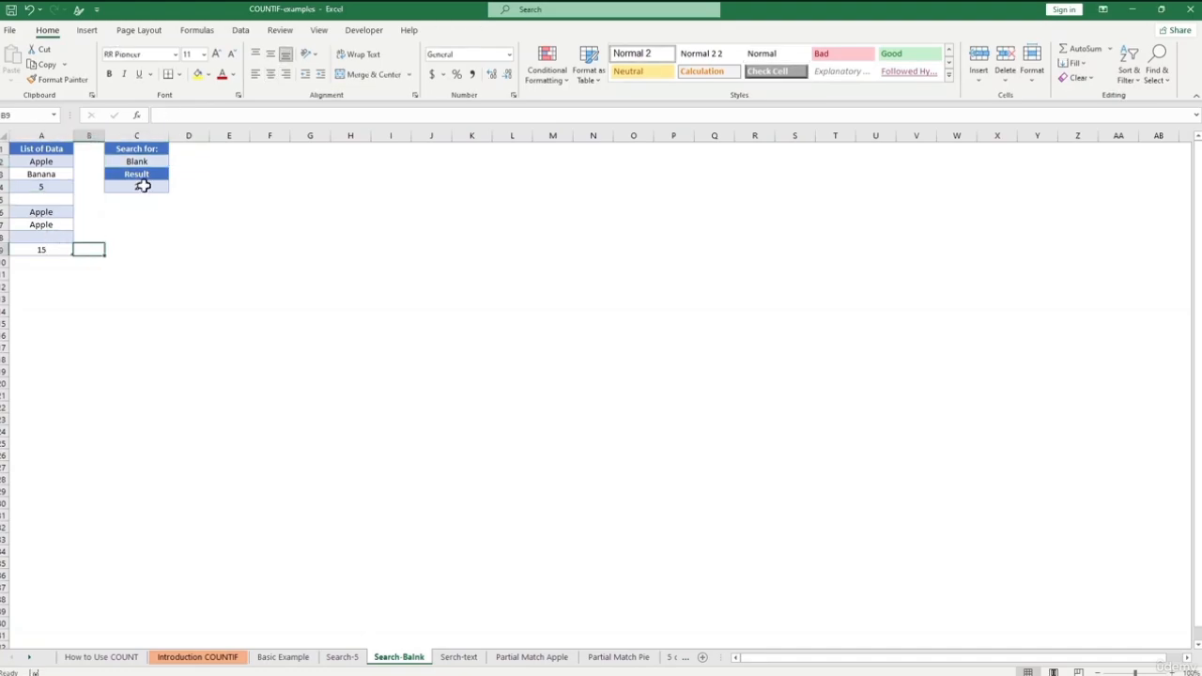
- Edit the C4 COUNTIF criteria to reference cell C2, so the result shows 0
click(143, 187)
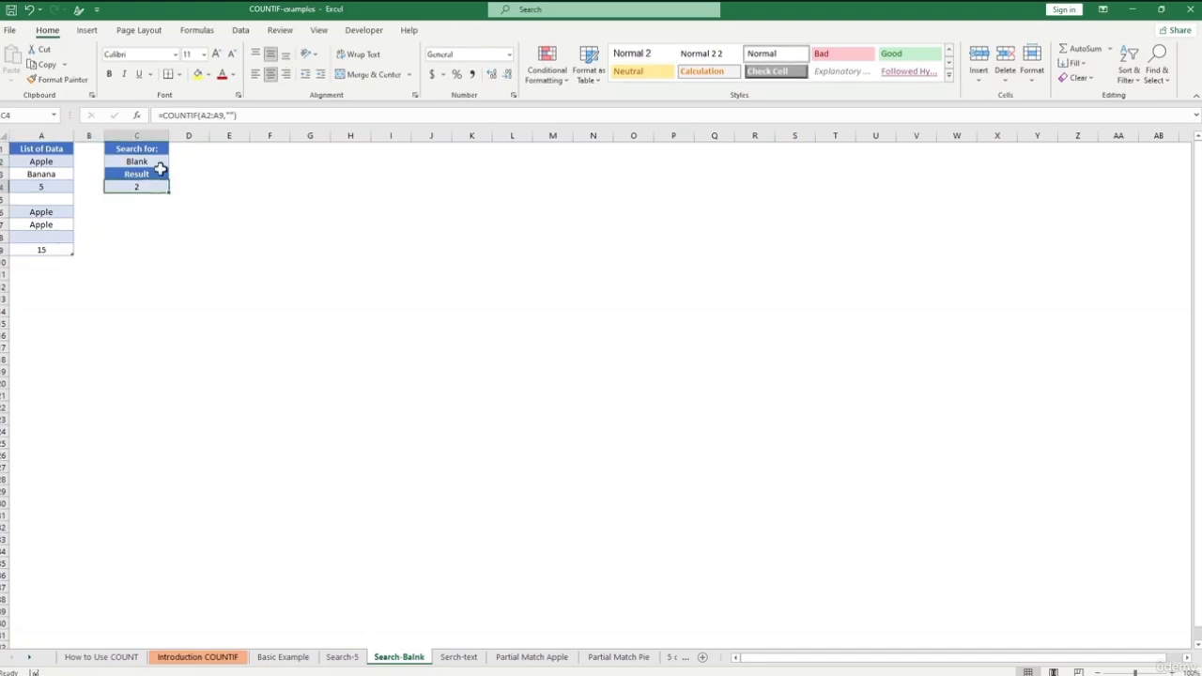
click(196, 115)
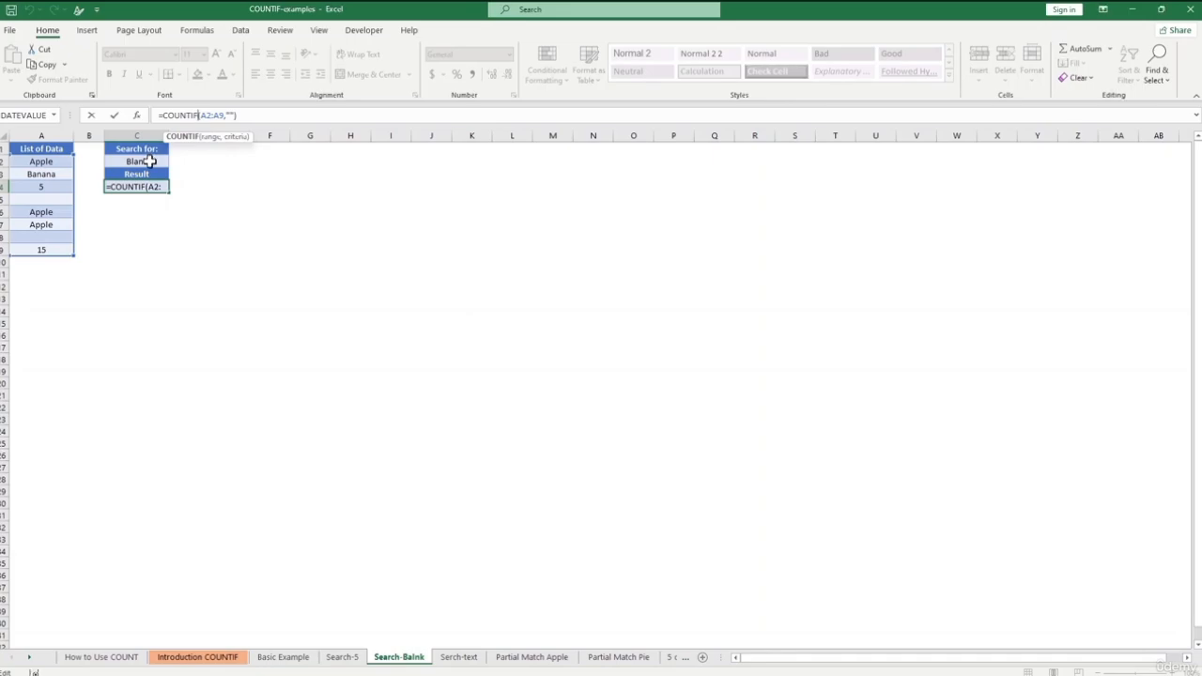
text())
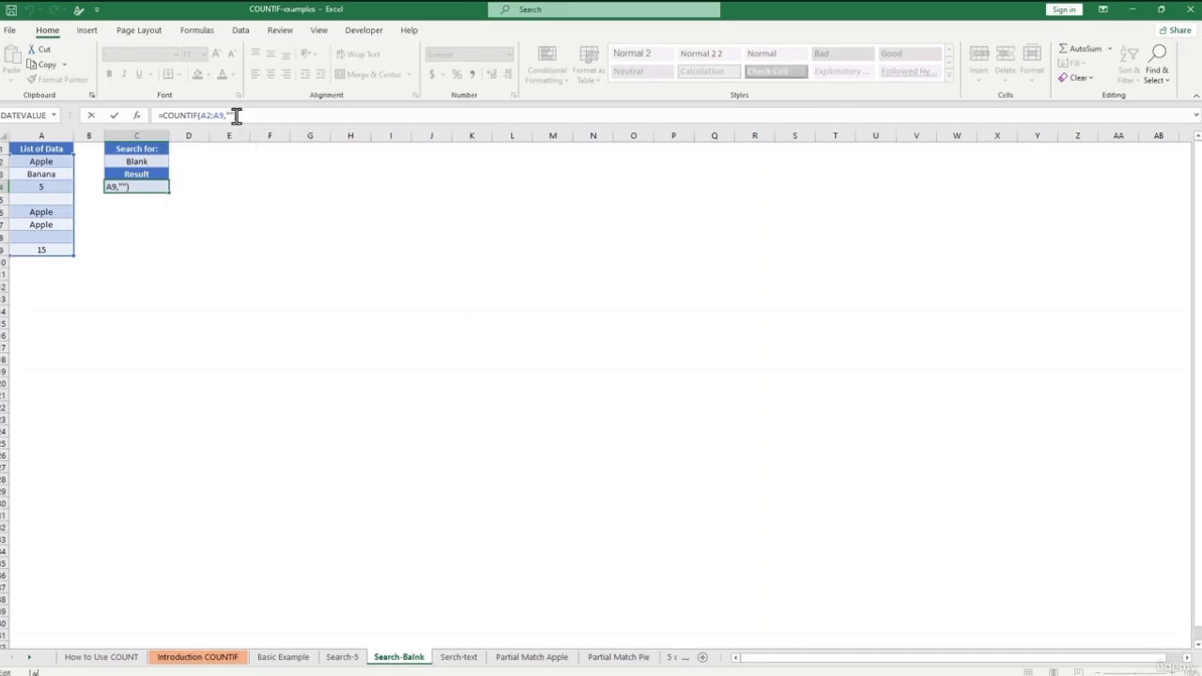
click(233, 115)
click(140, 162)
key(Return)
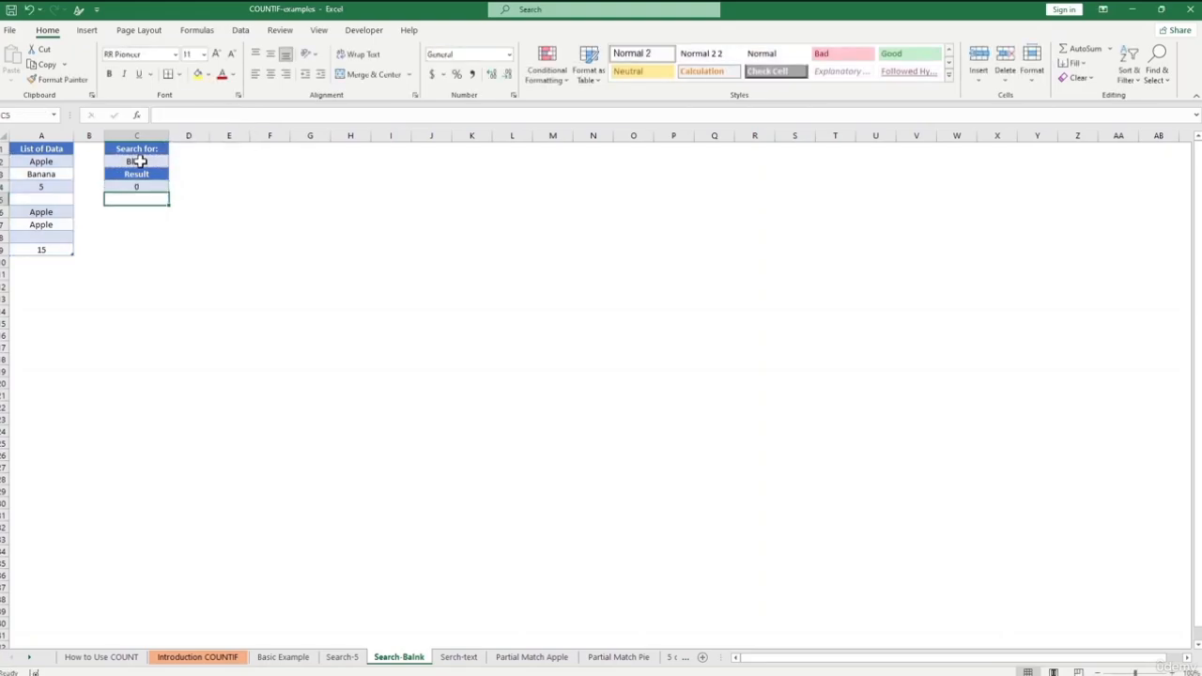
click(140, 161)
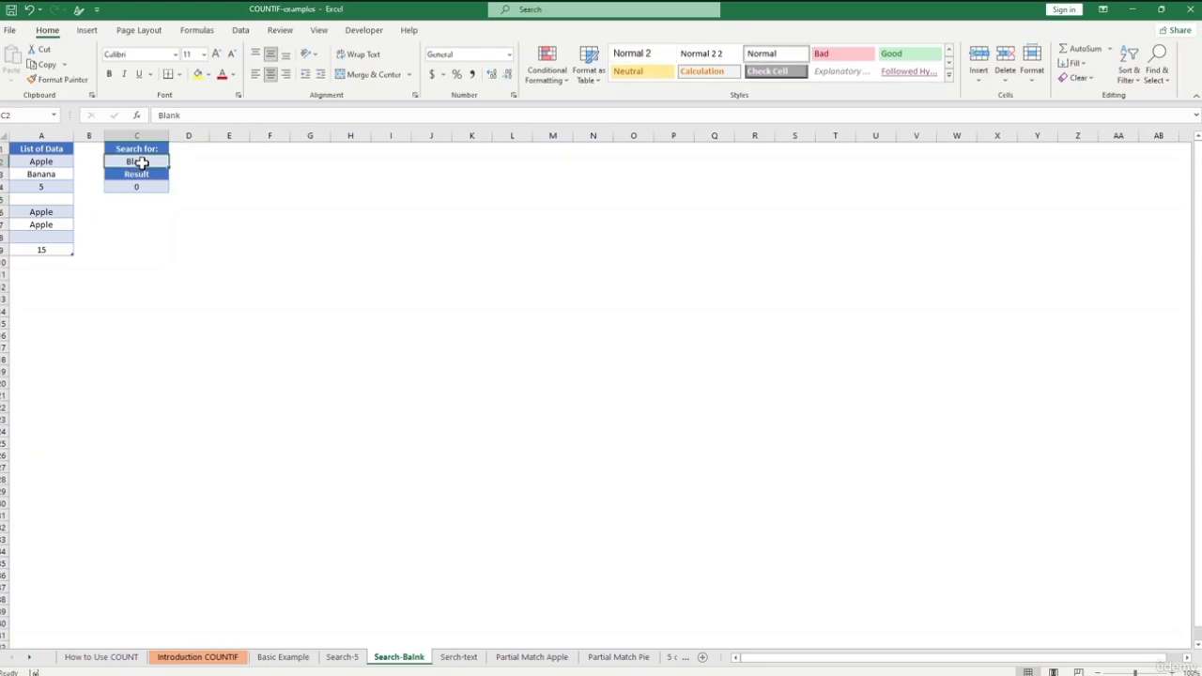
- Change C4 back to =COUNTIF(A2:A9,"") so it counts empty cells
click(153, 201)
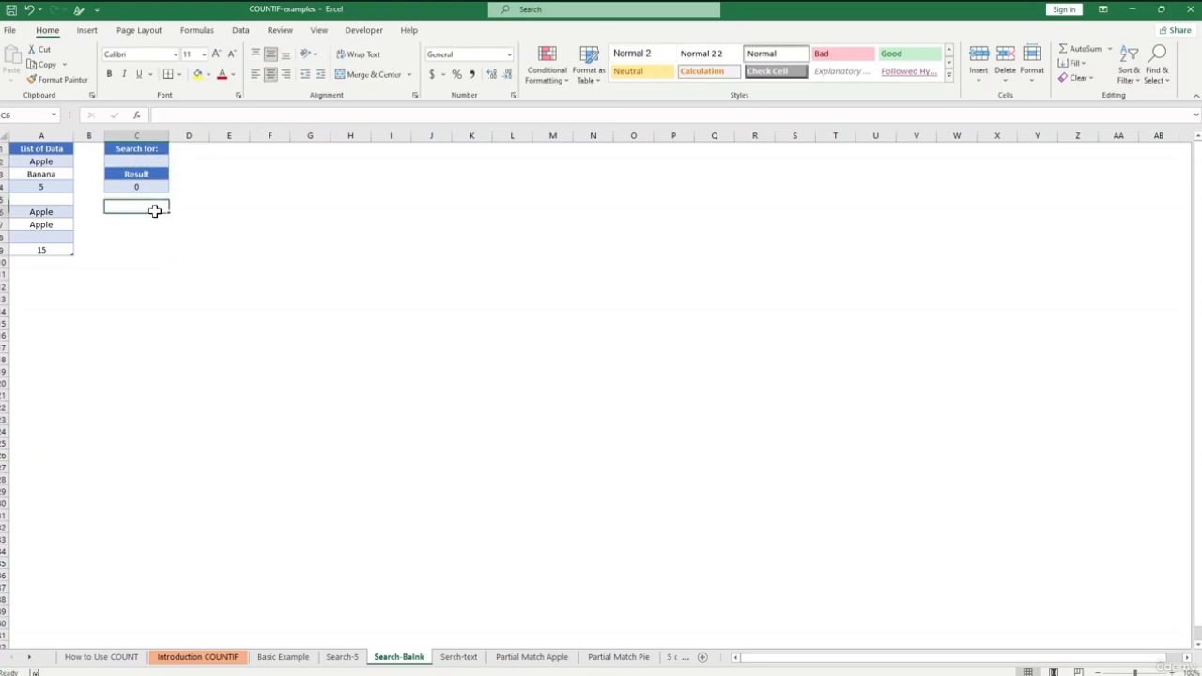
click(147, 186)
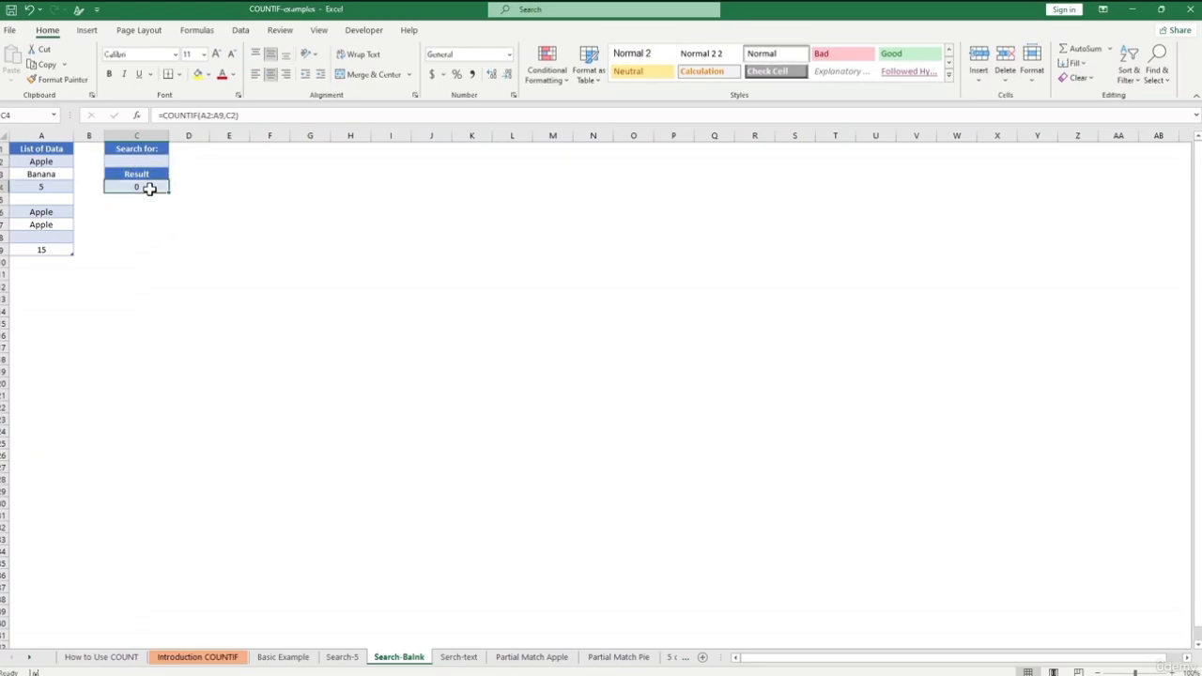
click(237, 115)
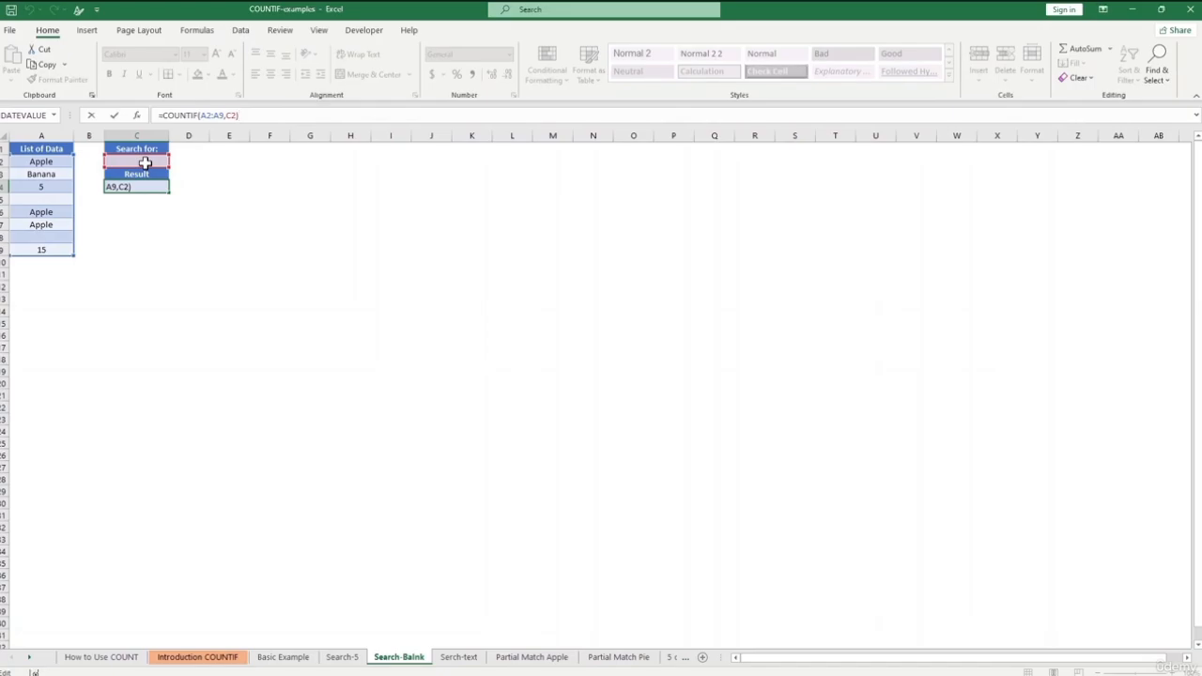
key(BackSpace)
key(BackSpace)
key(BackSpace)
text("")
click(146, 164)
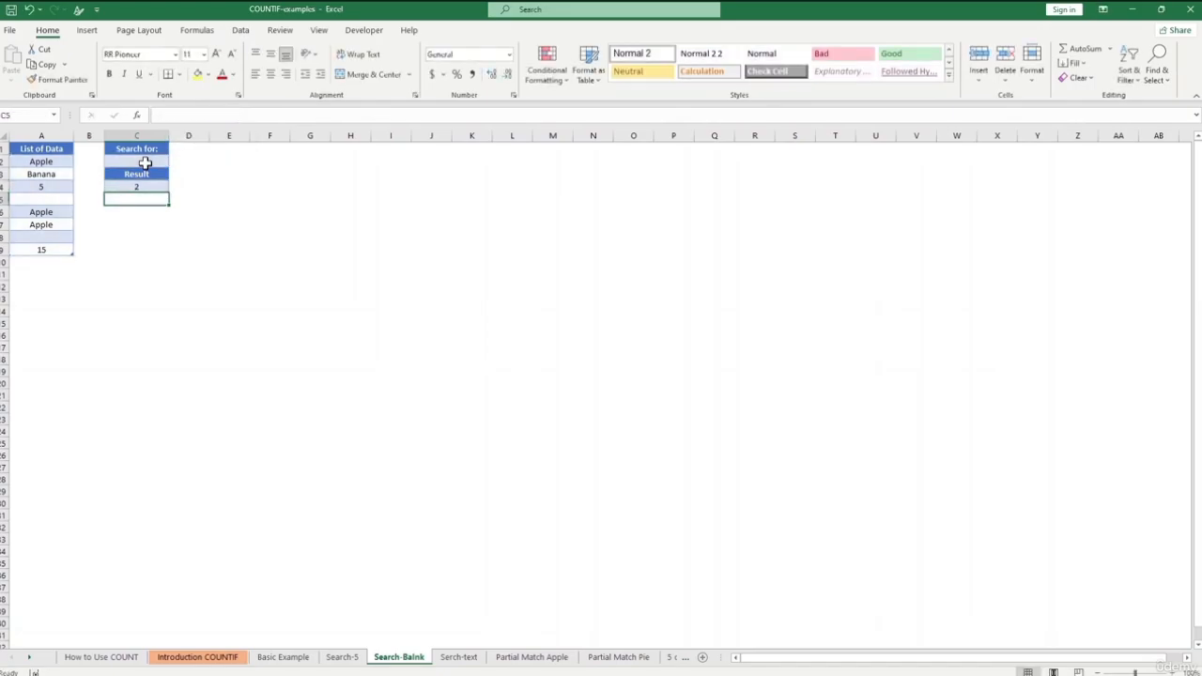
- Put Blank back in C2, clear Apple from A7, and go to the Serch-text sheet
text(Blan)
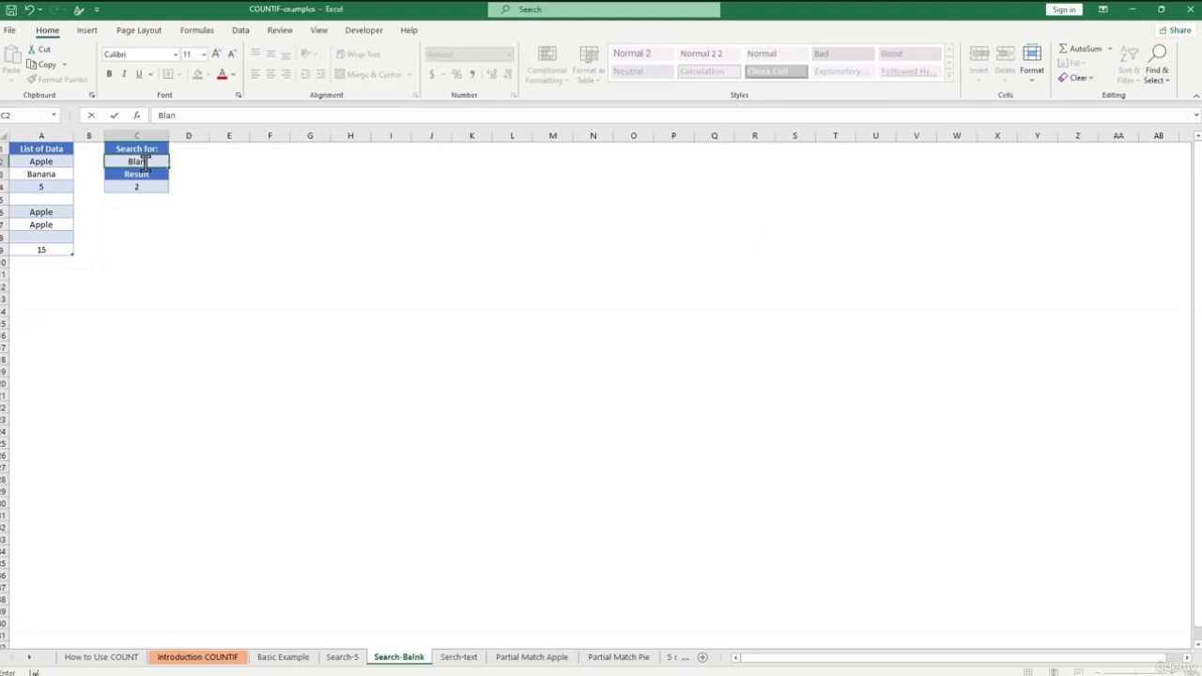
text(k)
key(Tab)
click(50, 225)
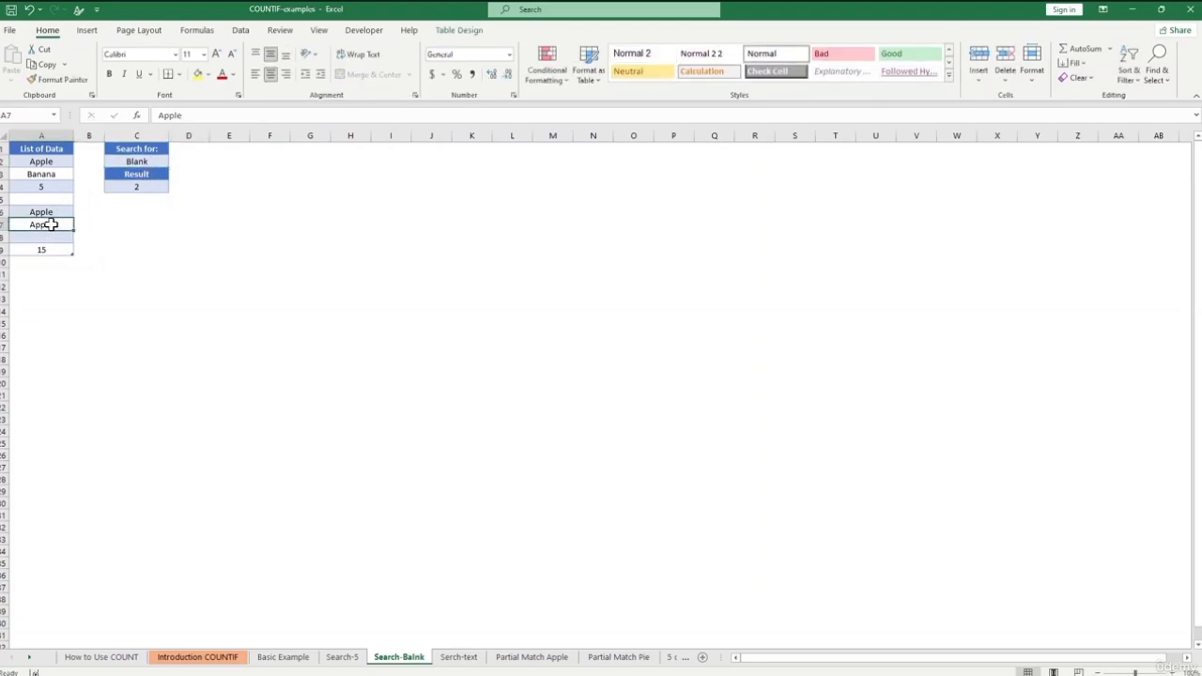
key(Delete)
click(191, 297)
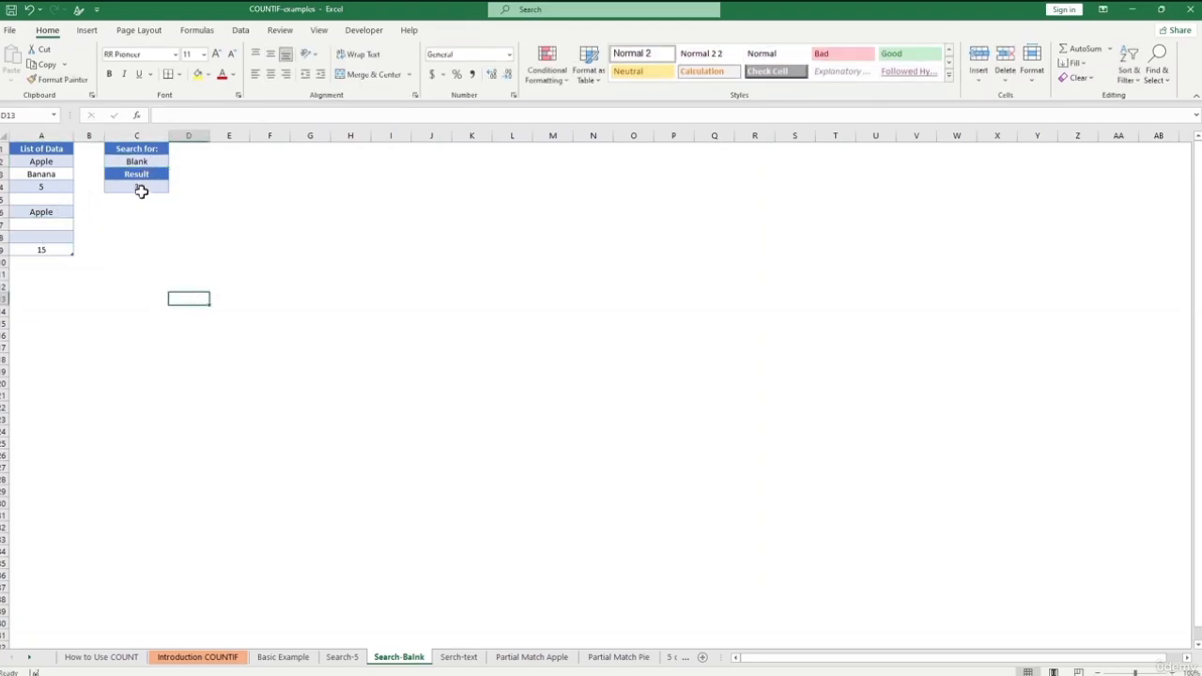
click(447, 653)
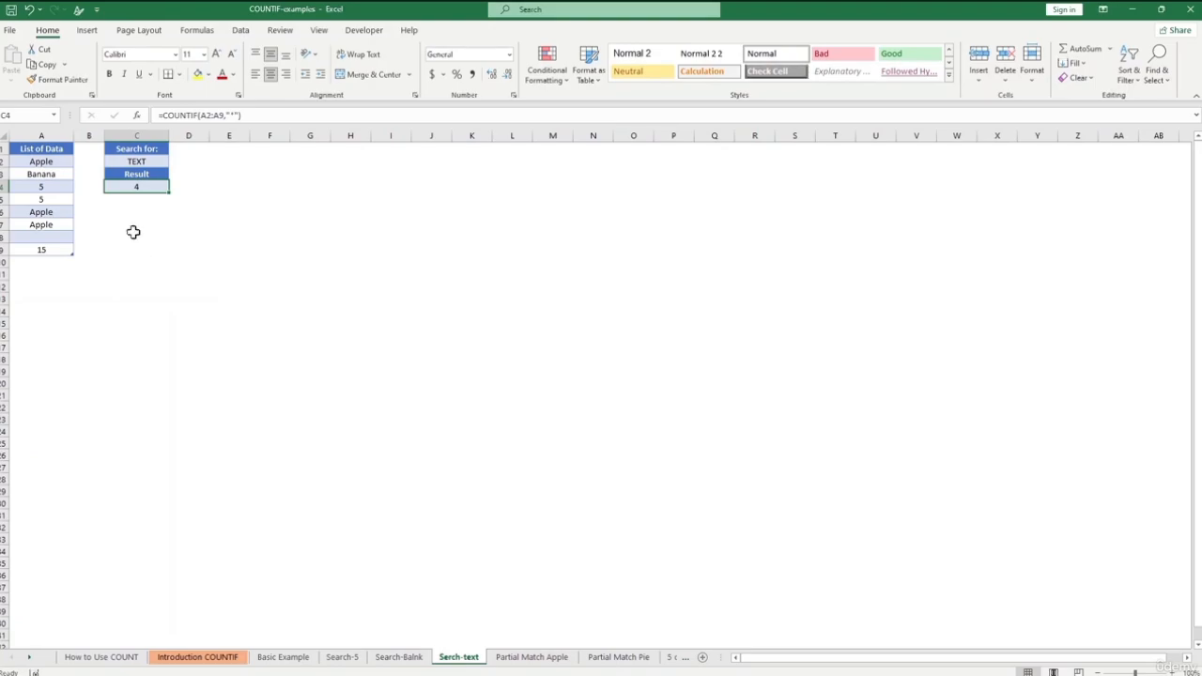
- Enter =COUNTIF(A2:A9,"*") in C6 to count the text entries
click(192, 273)
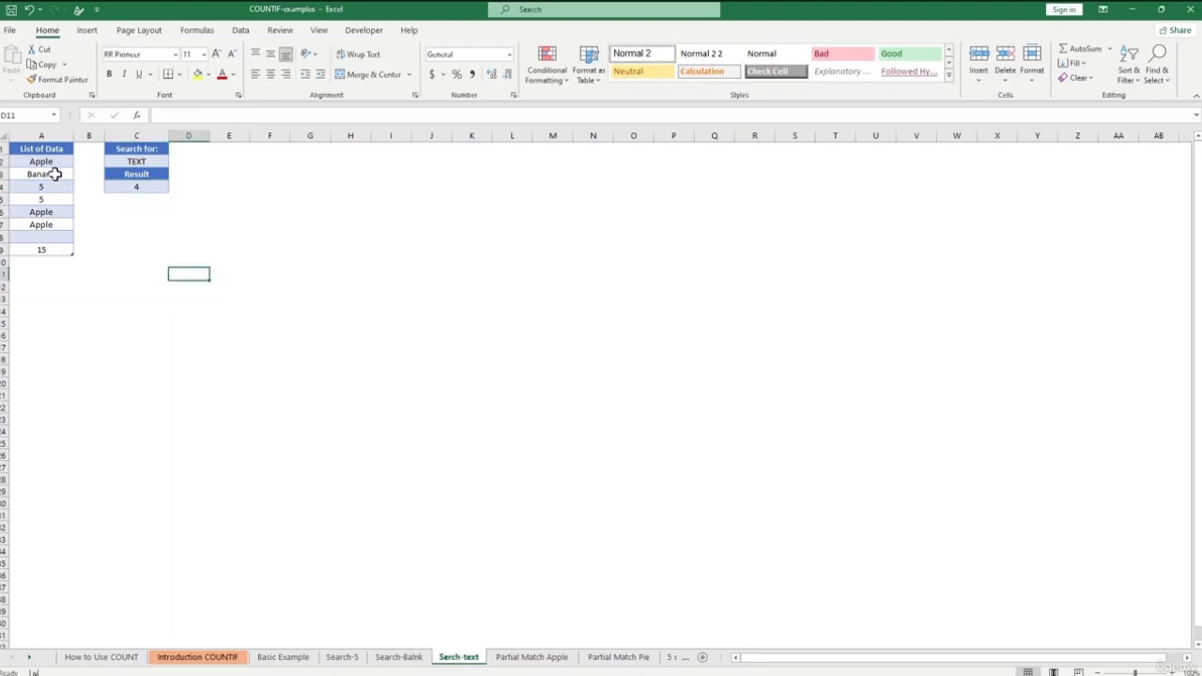
click(138, 162)
click(156, 210)
text(=)
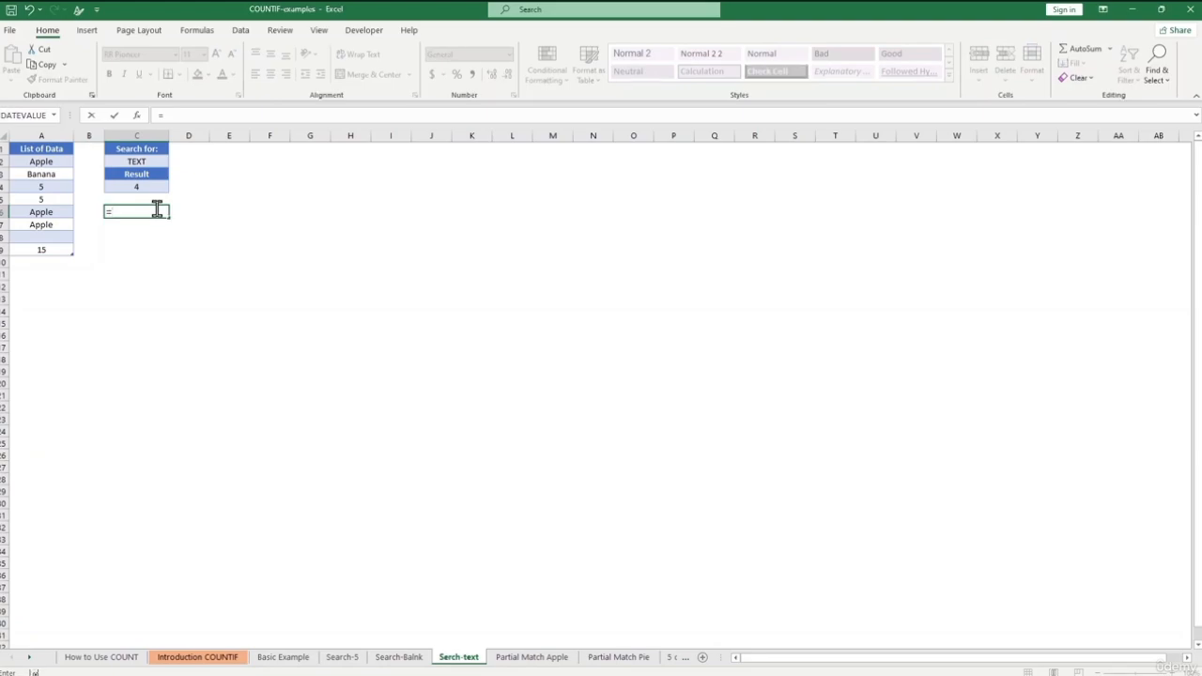
text(COUNTIF()
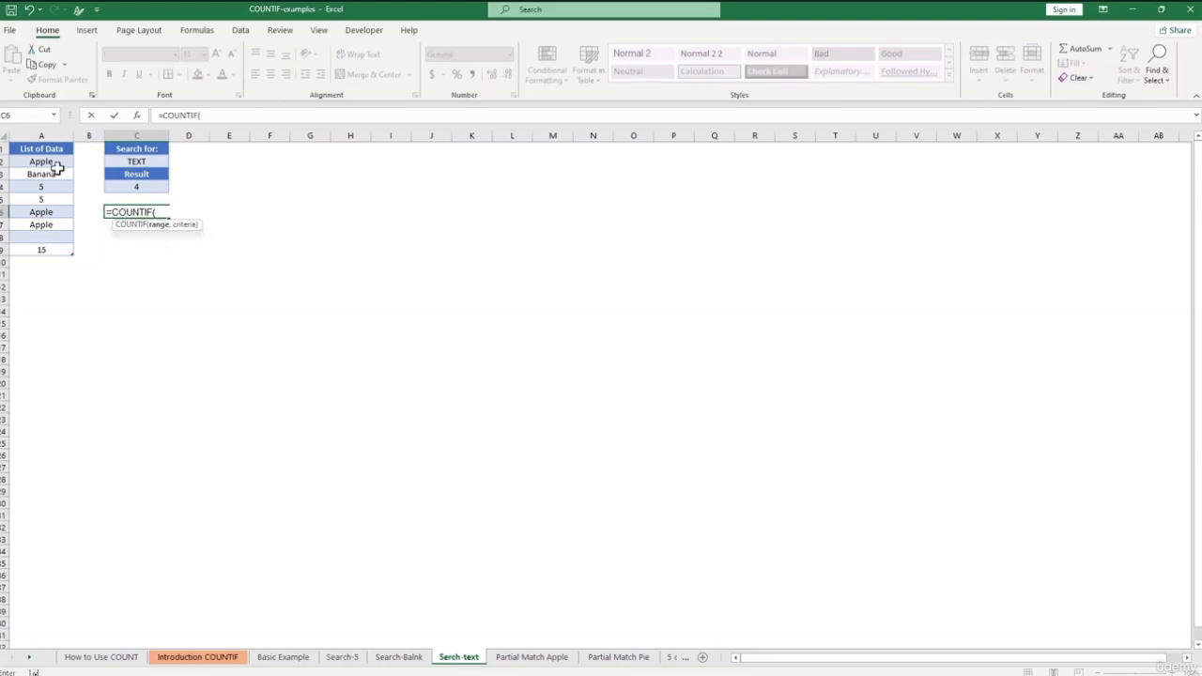
drag(40, 160, 69, 252)
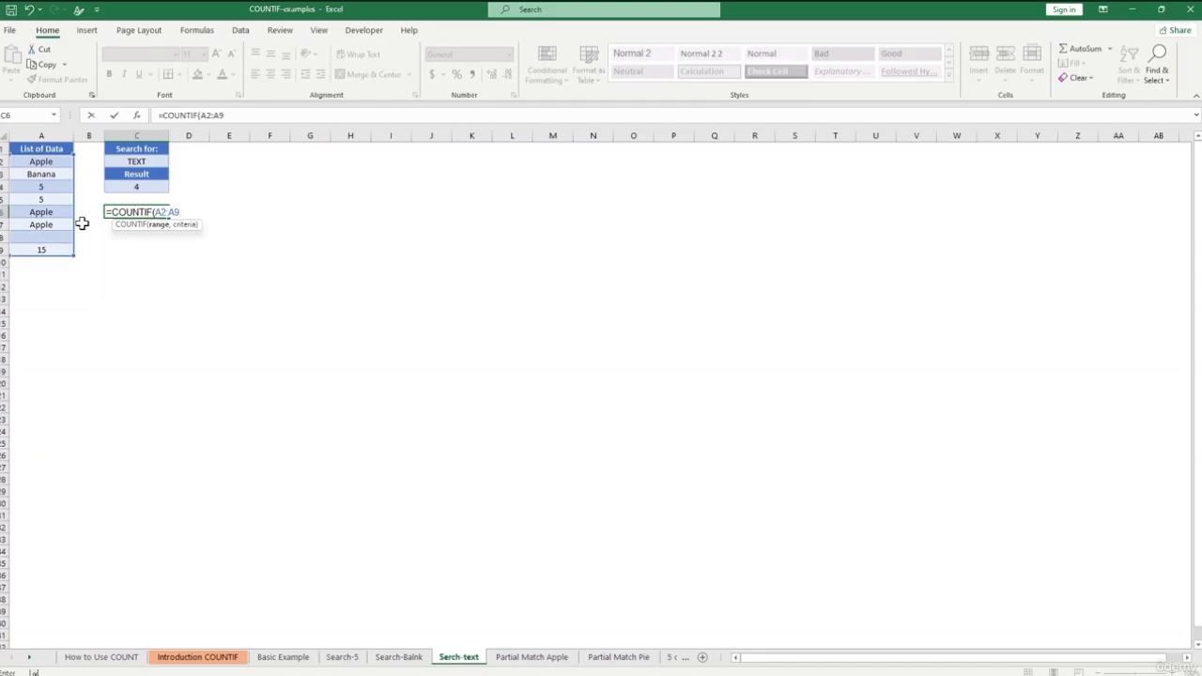
text(,"*"))
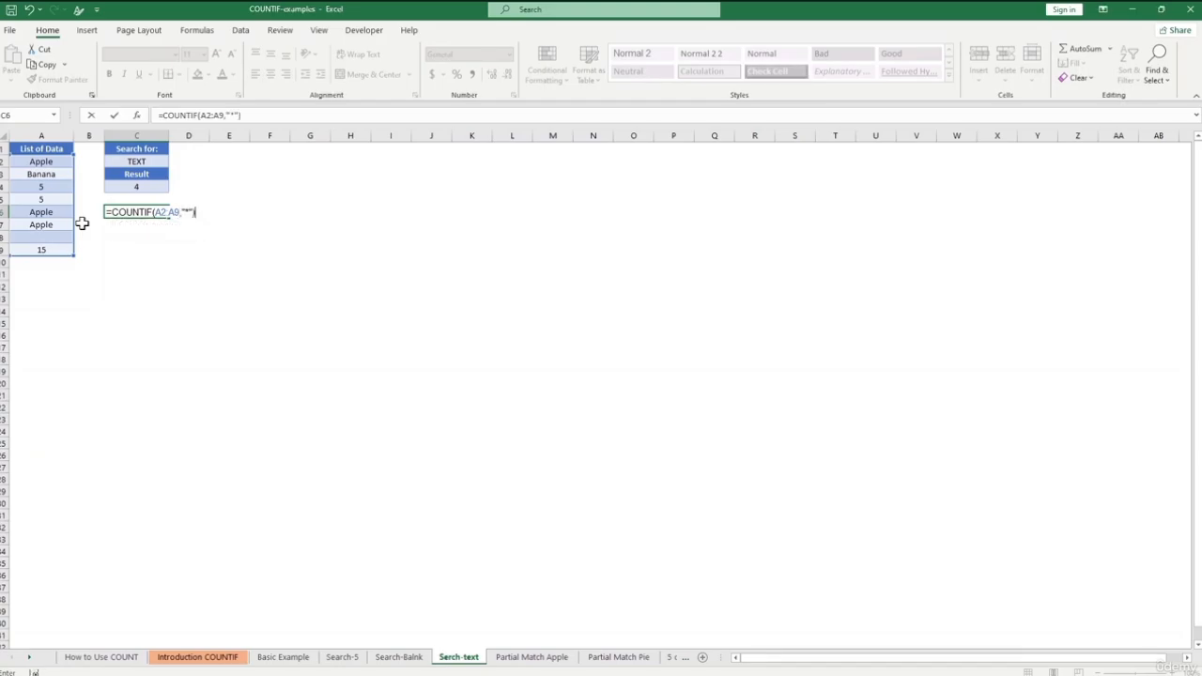
key(Return)
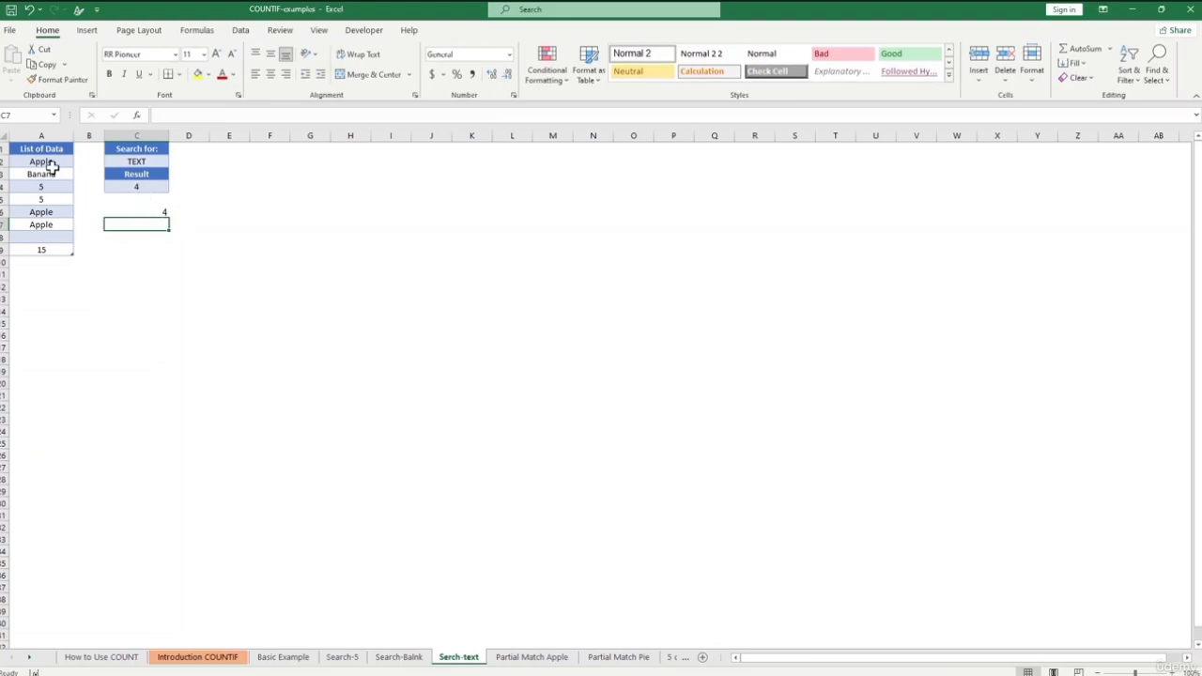
- Clear Apple from A6 so both text counts drop to 3
click(152, 212)
click(61, 211)
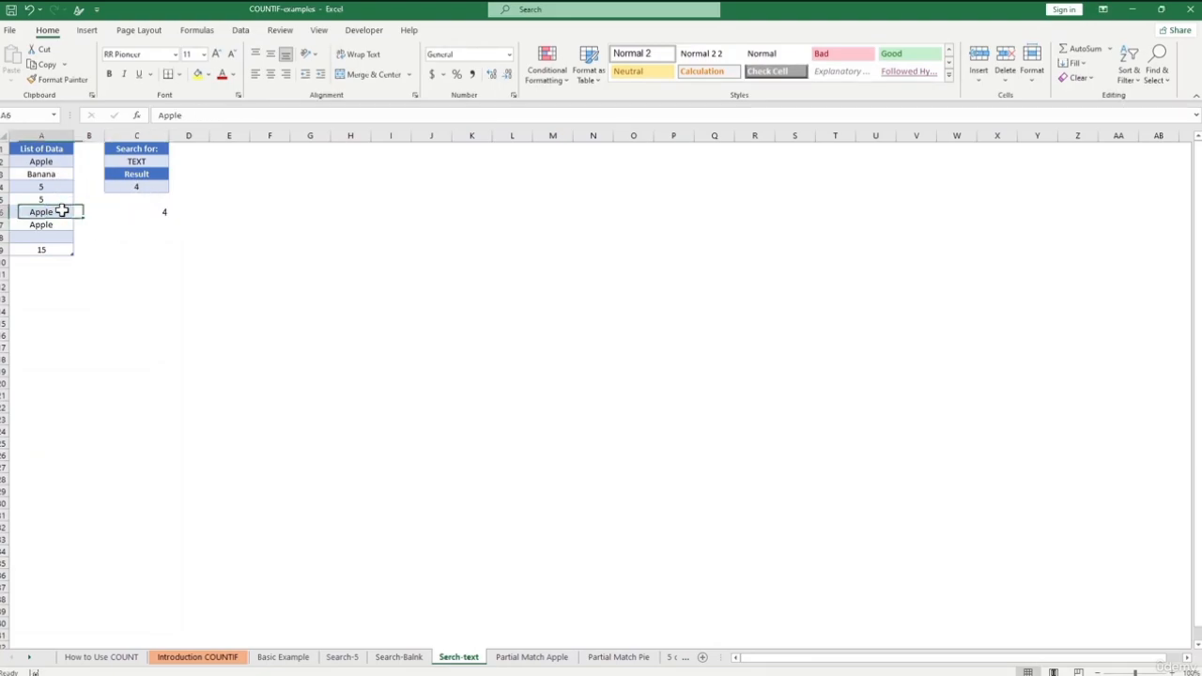
key(BackSpace)
click(188, 285)
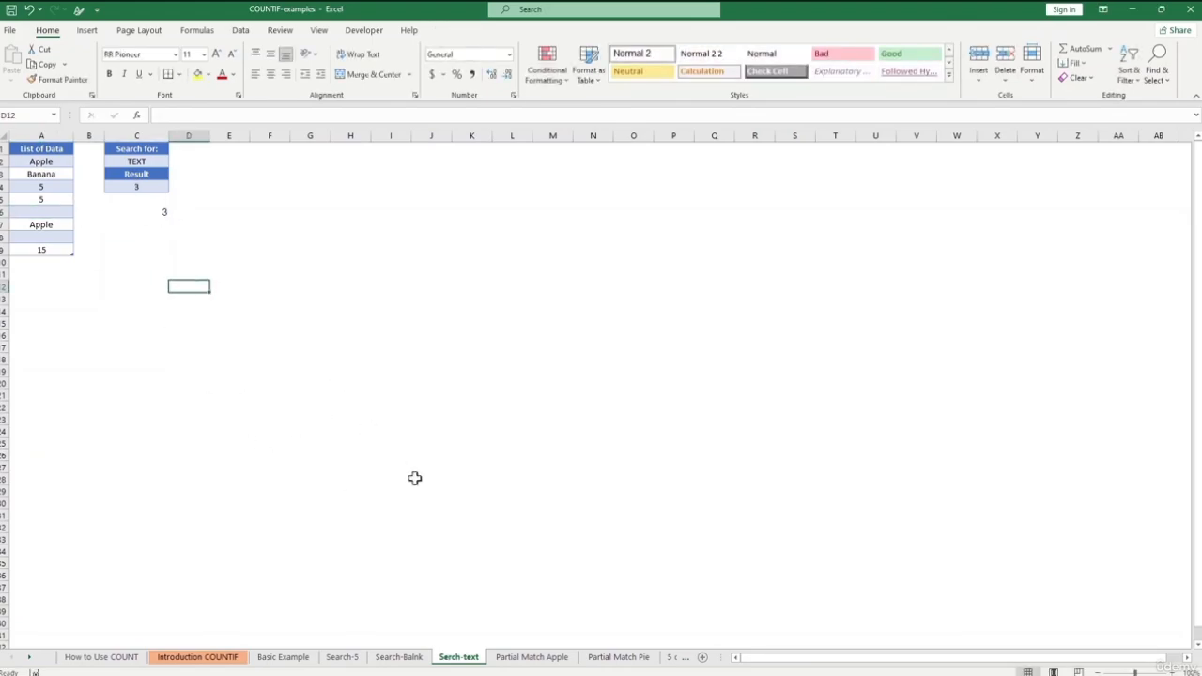
- Review the partial-match COUNTIF formula in C2 on the Partial Match Apple sheet
click(513, 660)
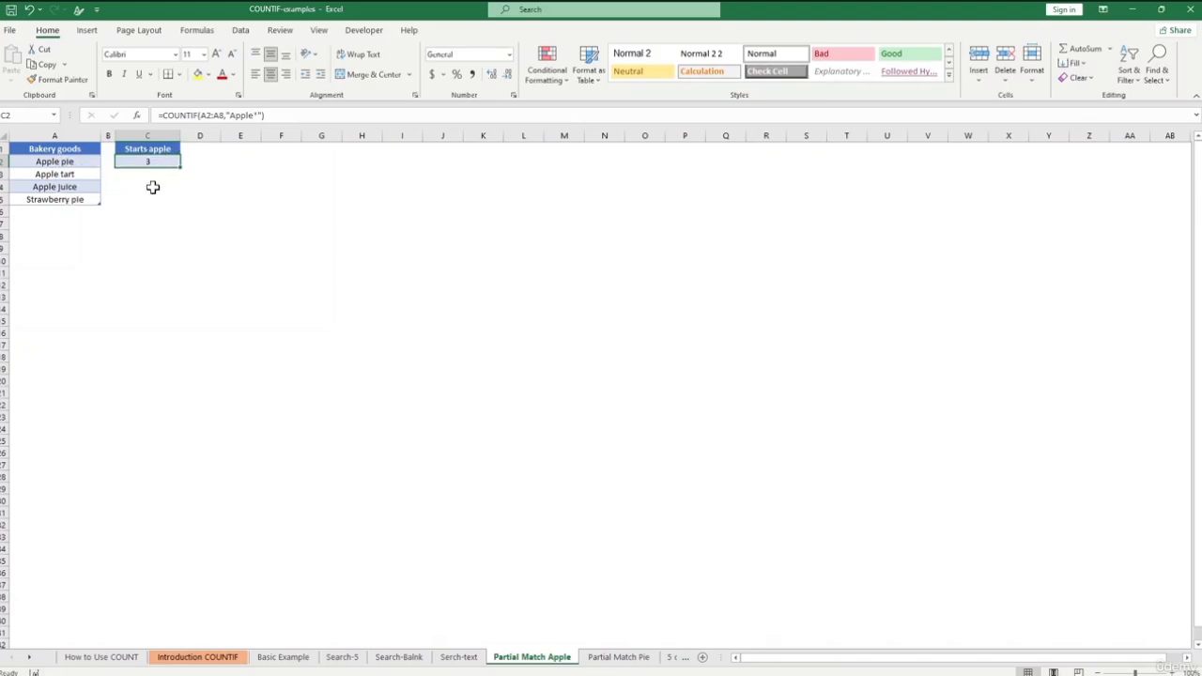
click(235, 114)
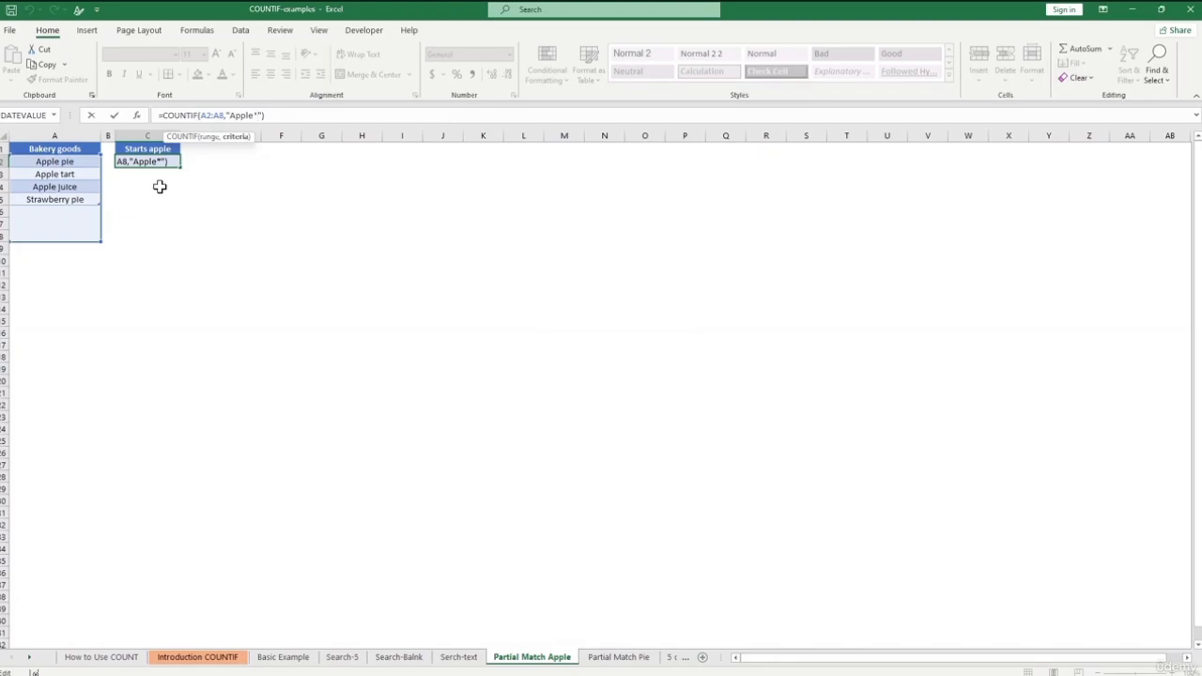
key(Return)
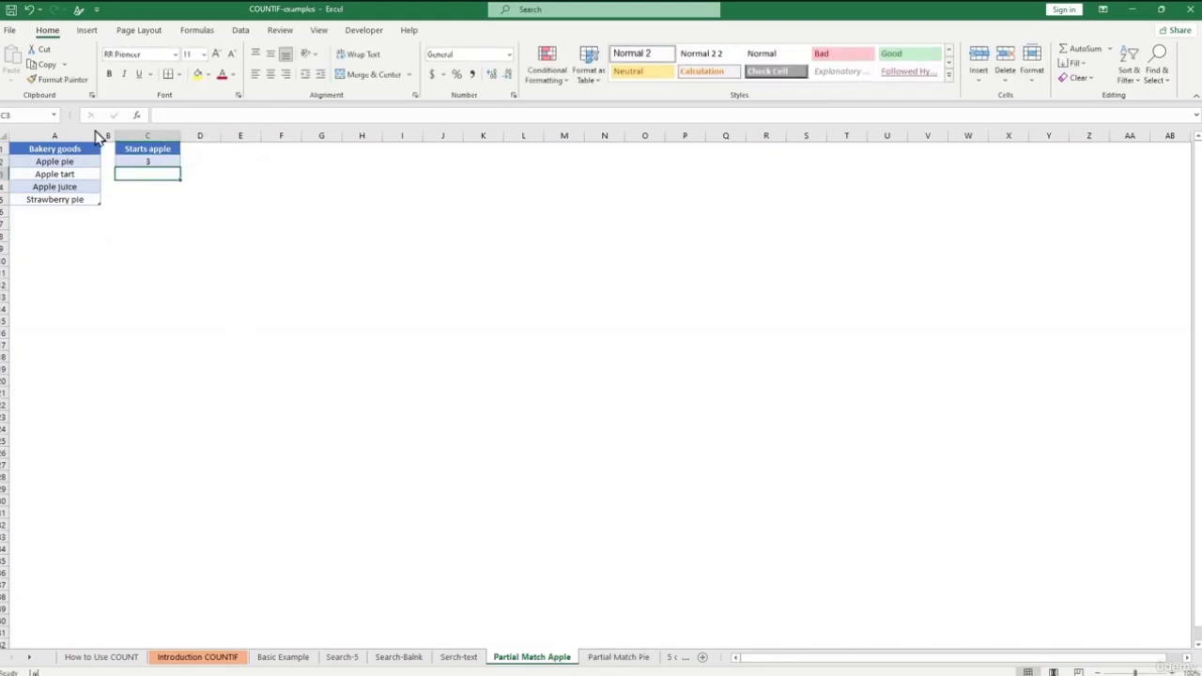
- On the Partial Match Pie sheet, place the caret before pie in the COUNTIF criteria
click(619, 657)
click(248, 115)
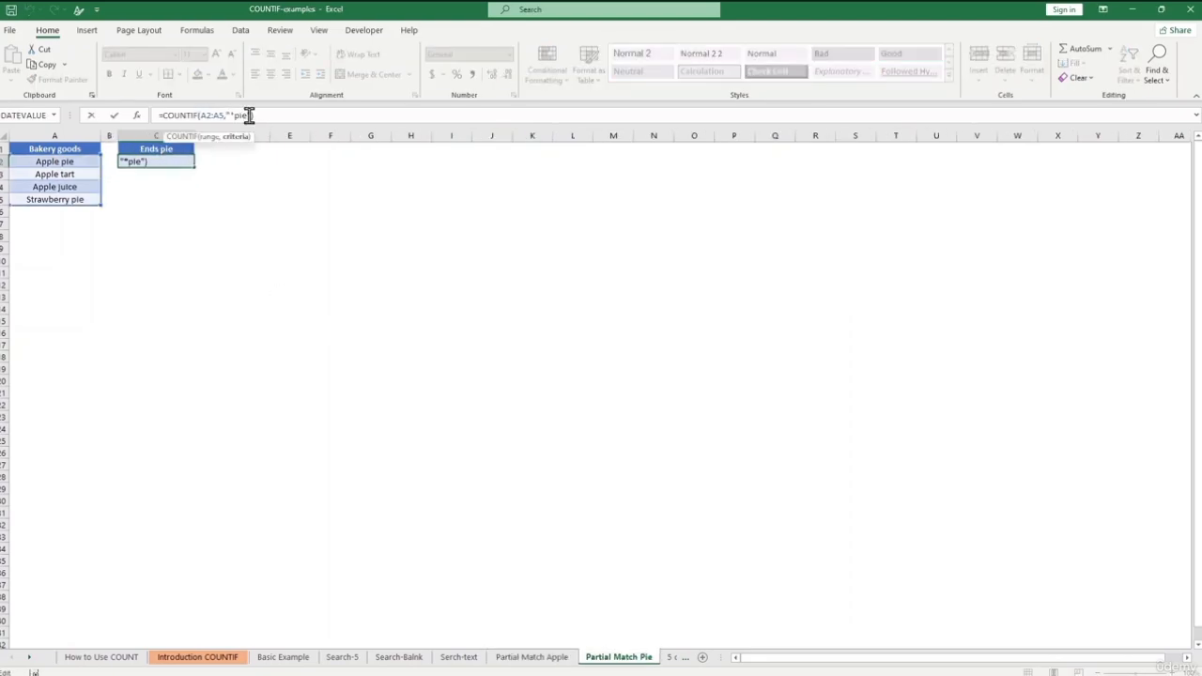
click(232, 114)
- On Sheet3, start a DCOUNT in K13 using the student table A1:D9 as database
click(672, 657)
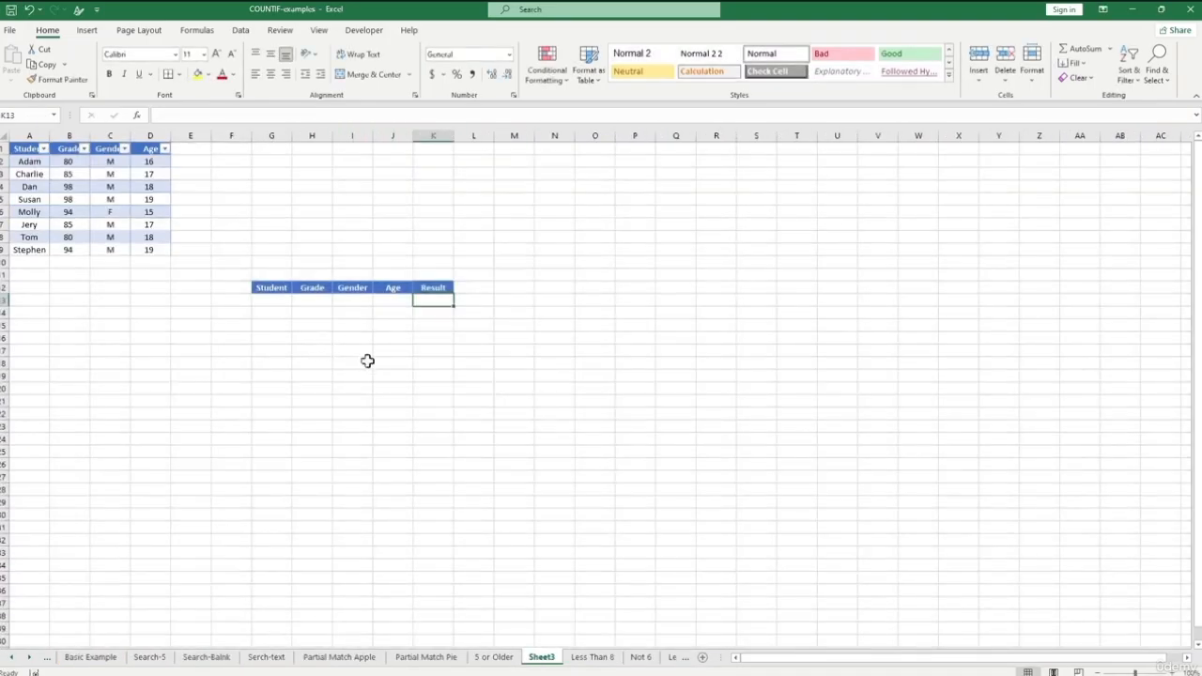
click(427, 298)
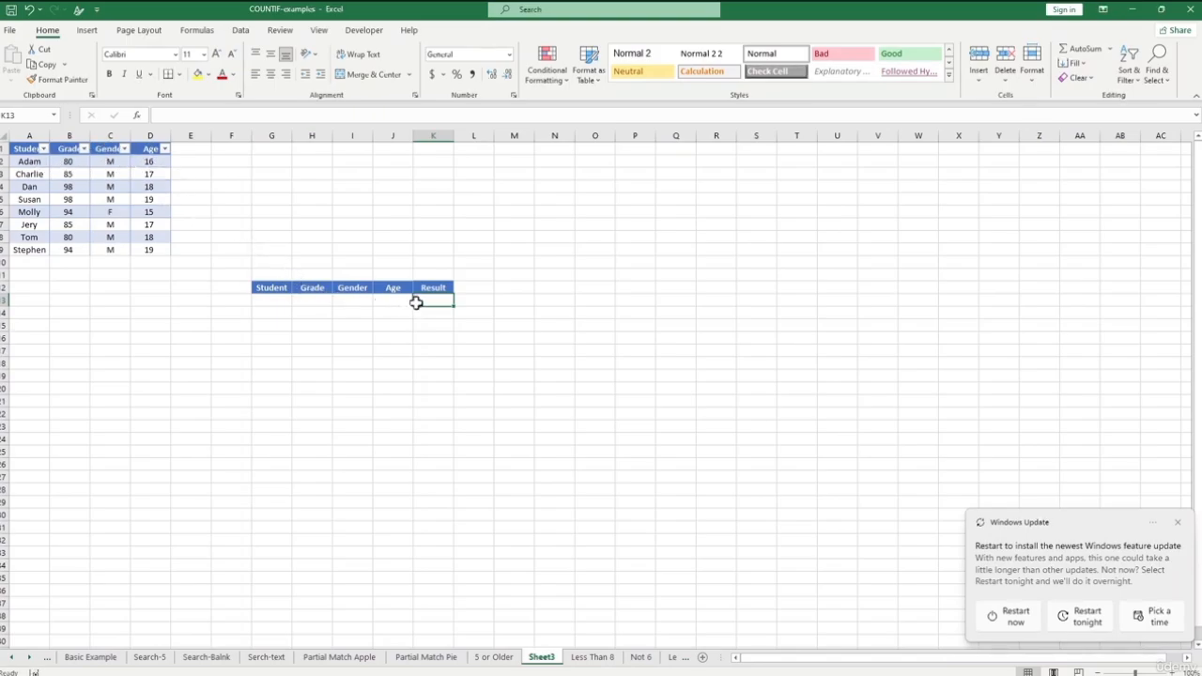
text(=)
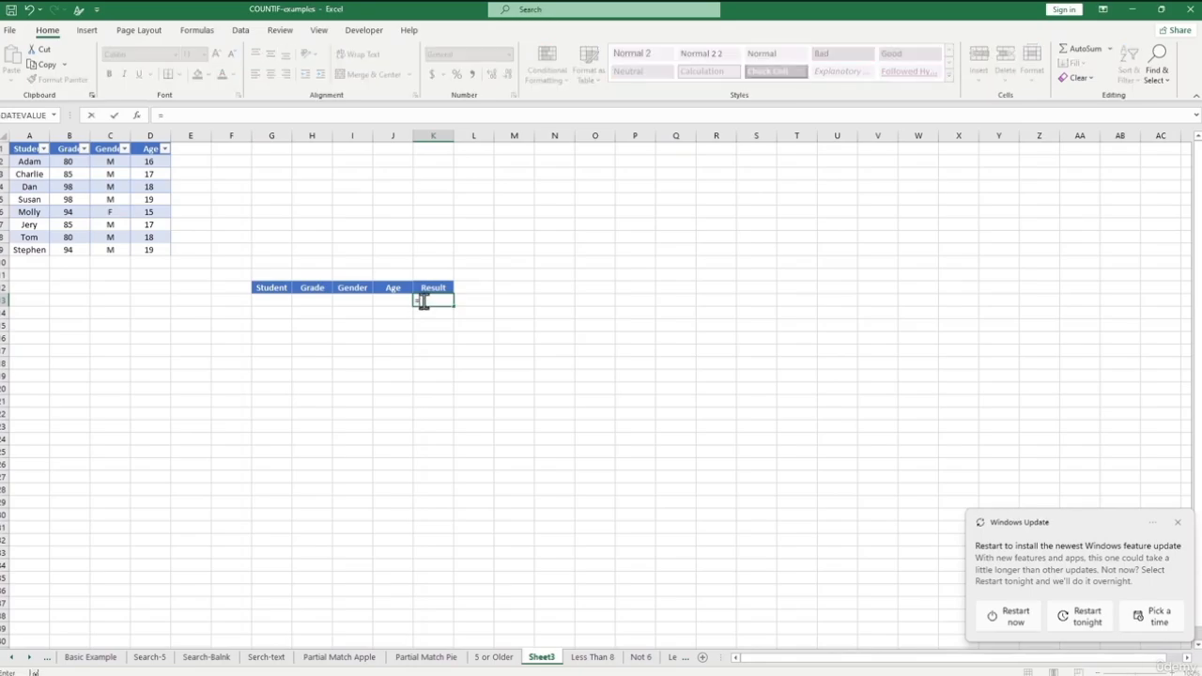
text(DE)
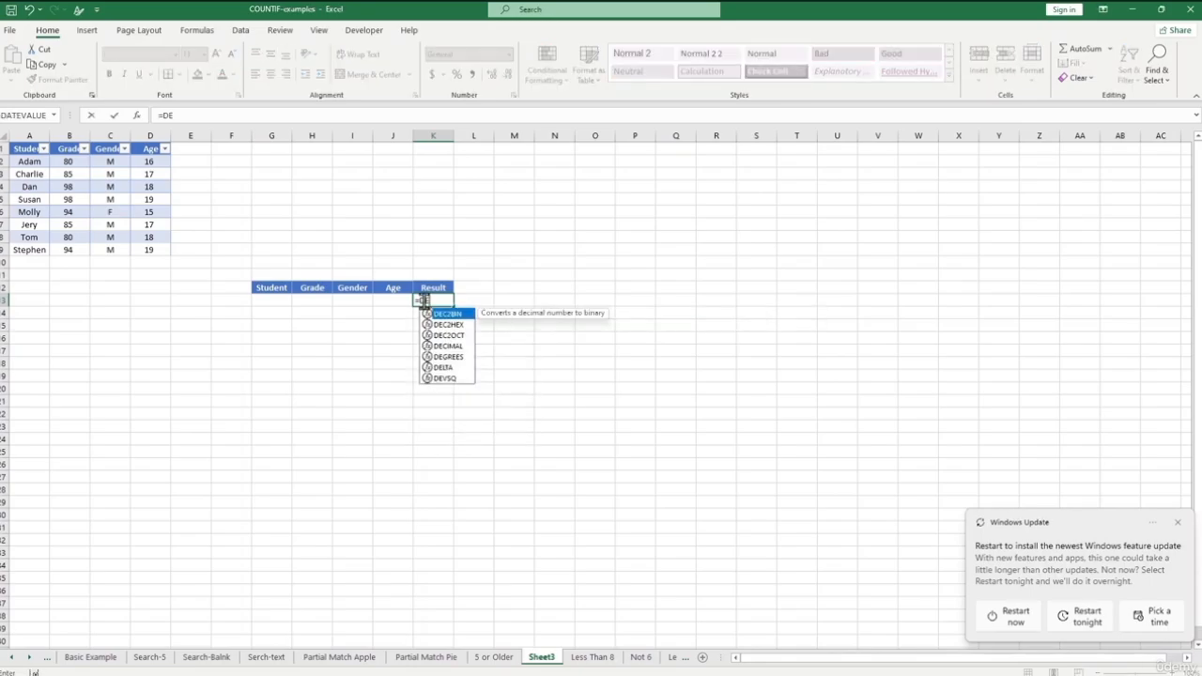
key(BackSpace)
text(COUNT()
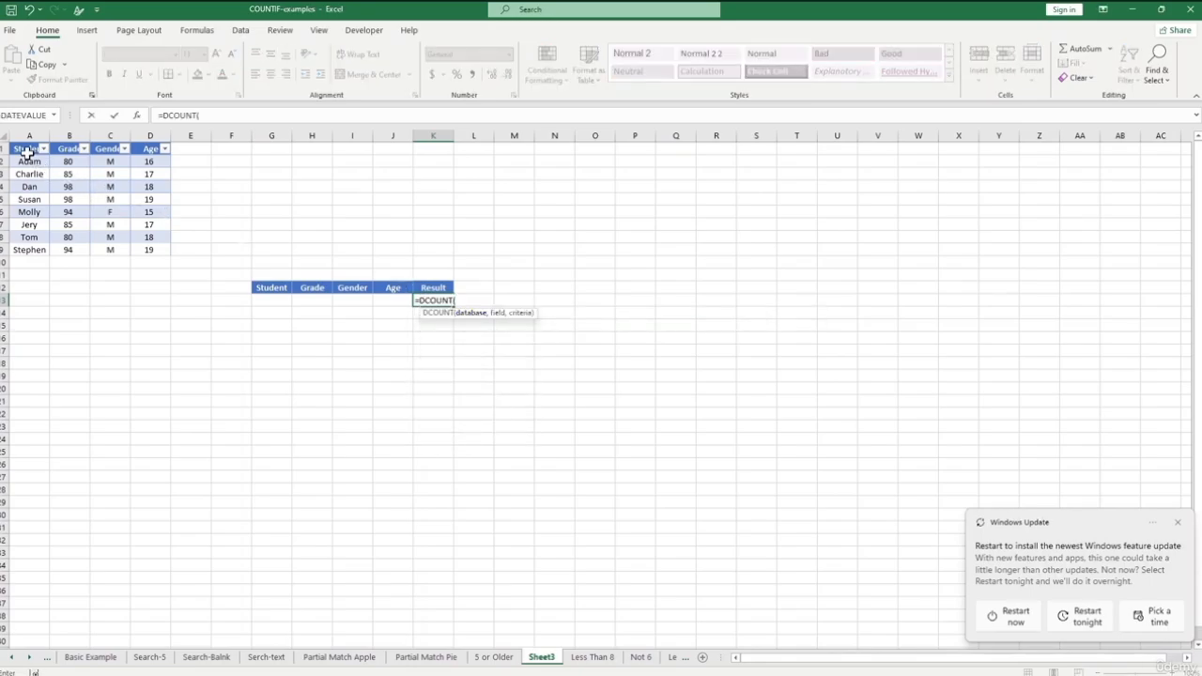
drag(26, 150, 168, 252)
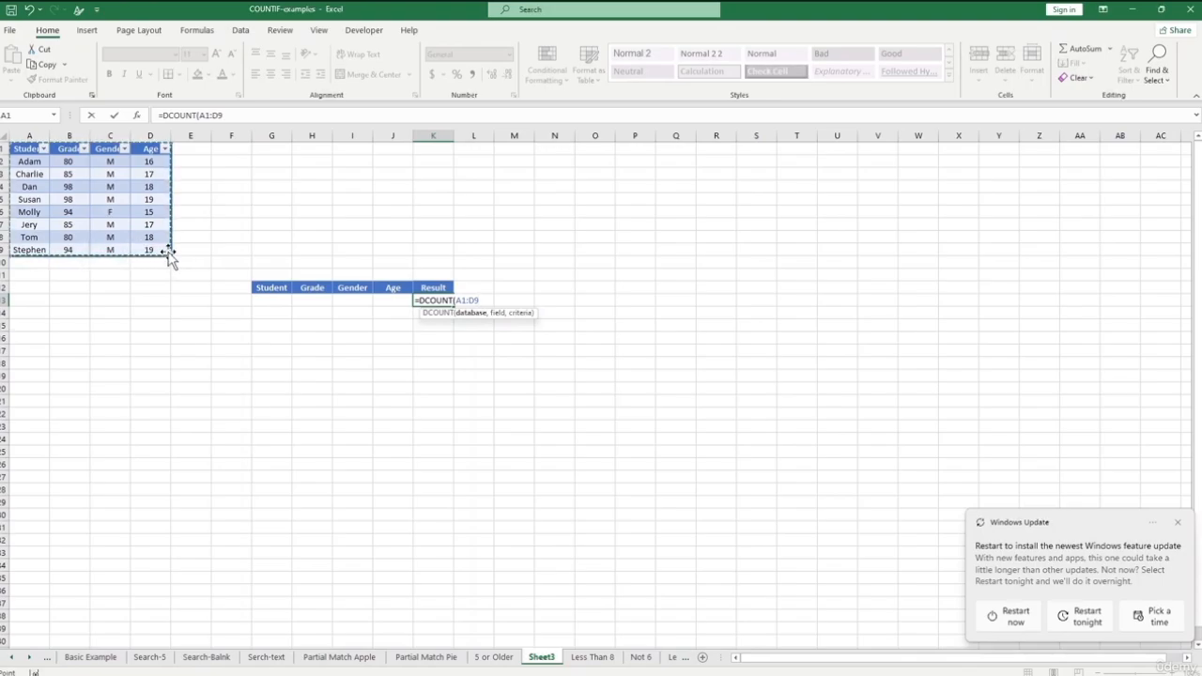
text(,)
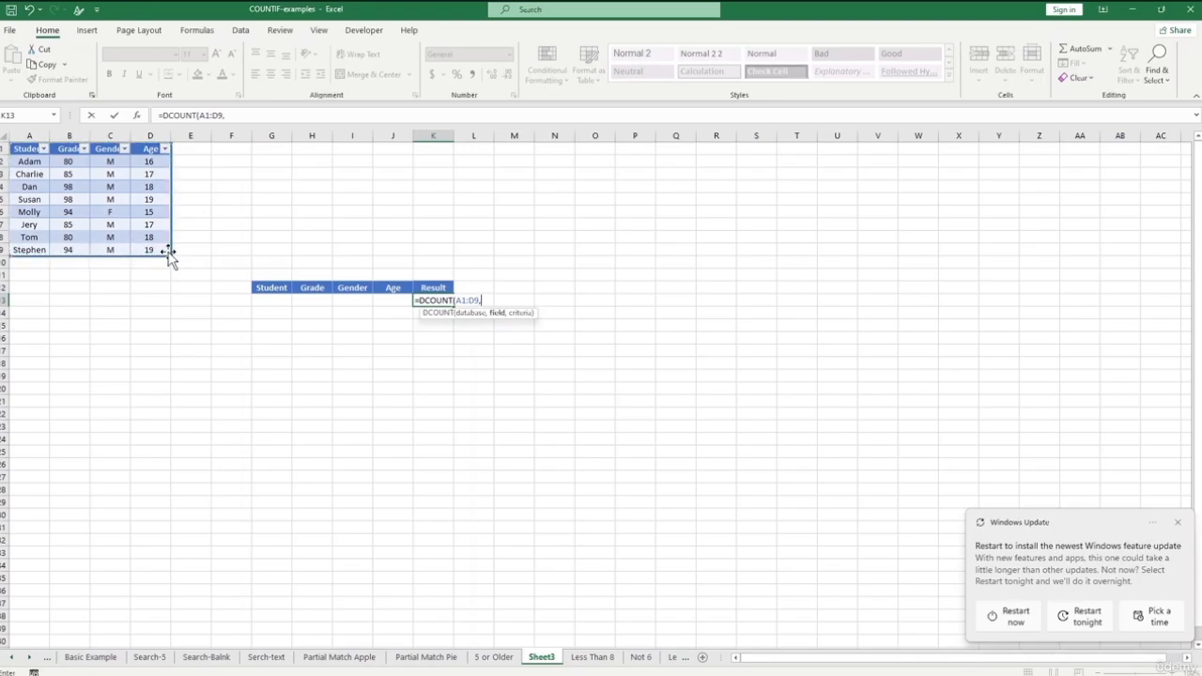
- Complete it as =DCOUNT(A1:D9,D1,G12:J13) with the Age field, returning 8
click(274, 289)
click(148, 149)
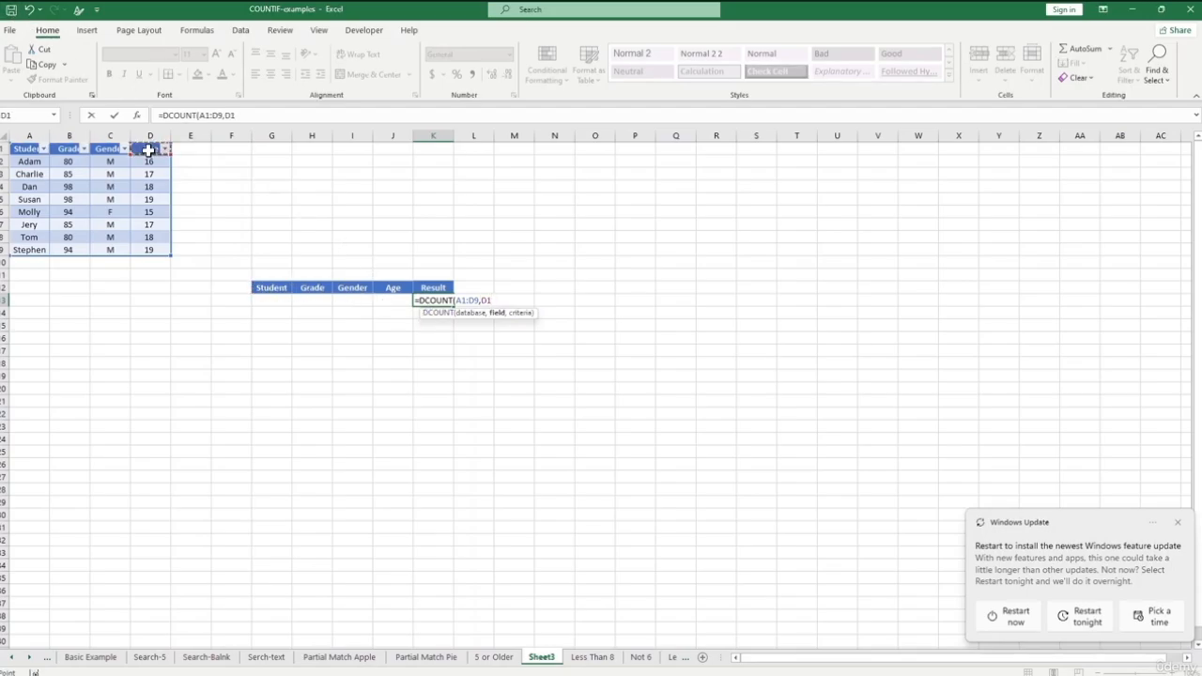
text(,)
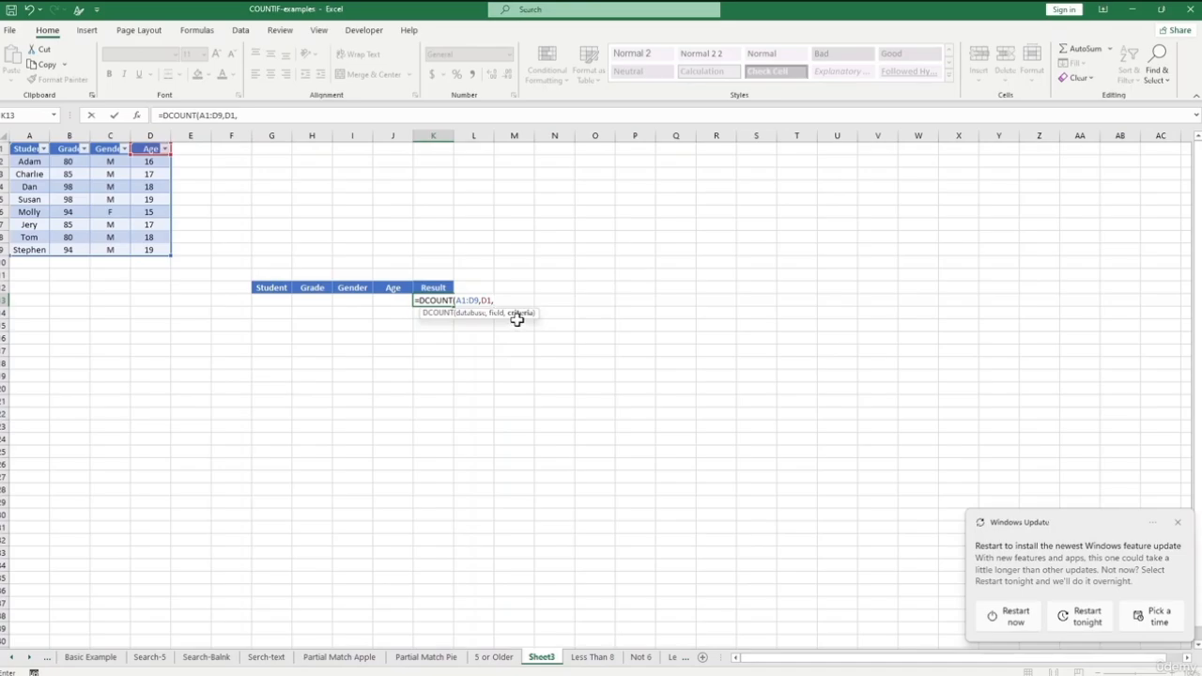
click(271, 288)
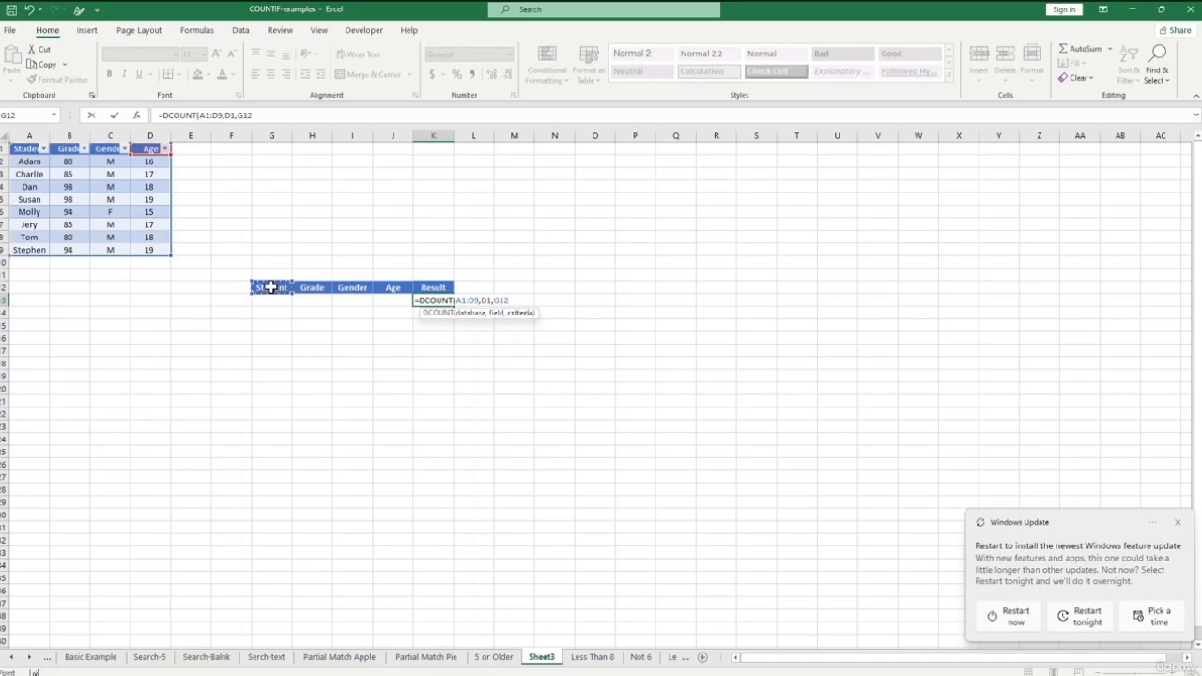
drag(272, 288, 394, 306)
text())
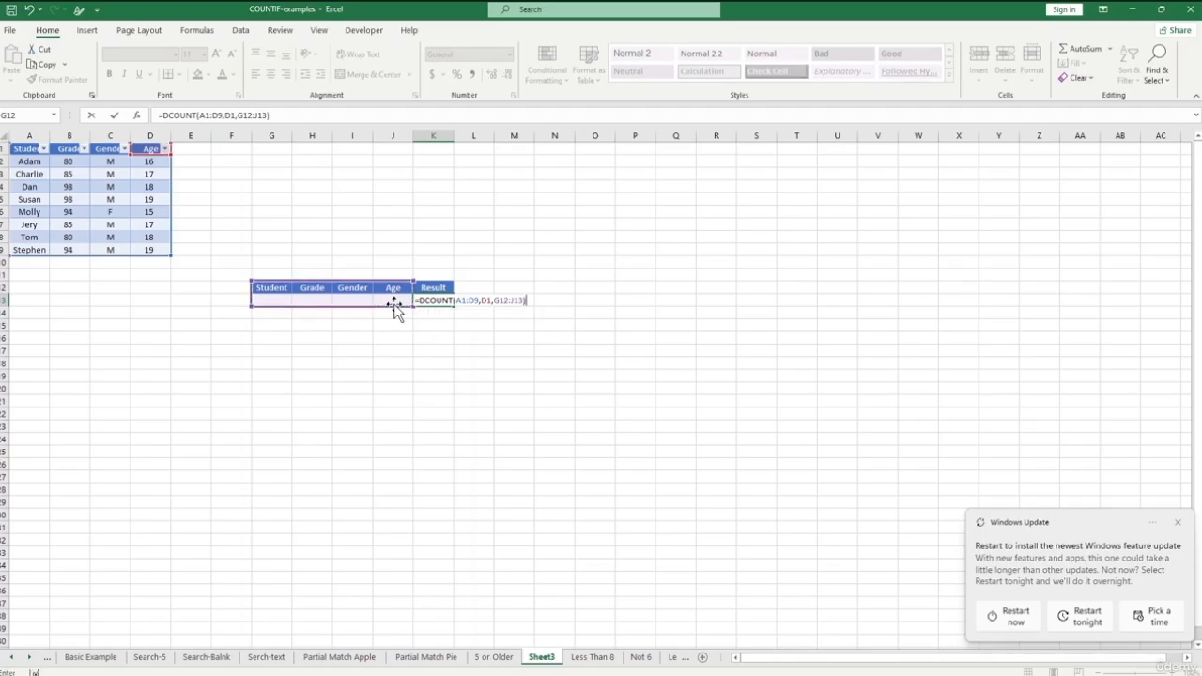
key(Return)
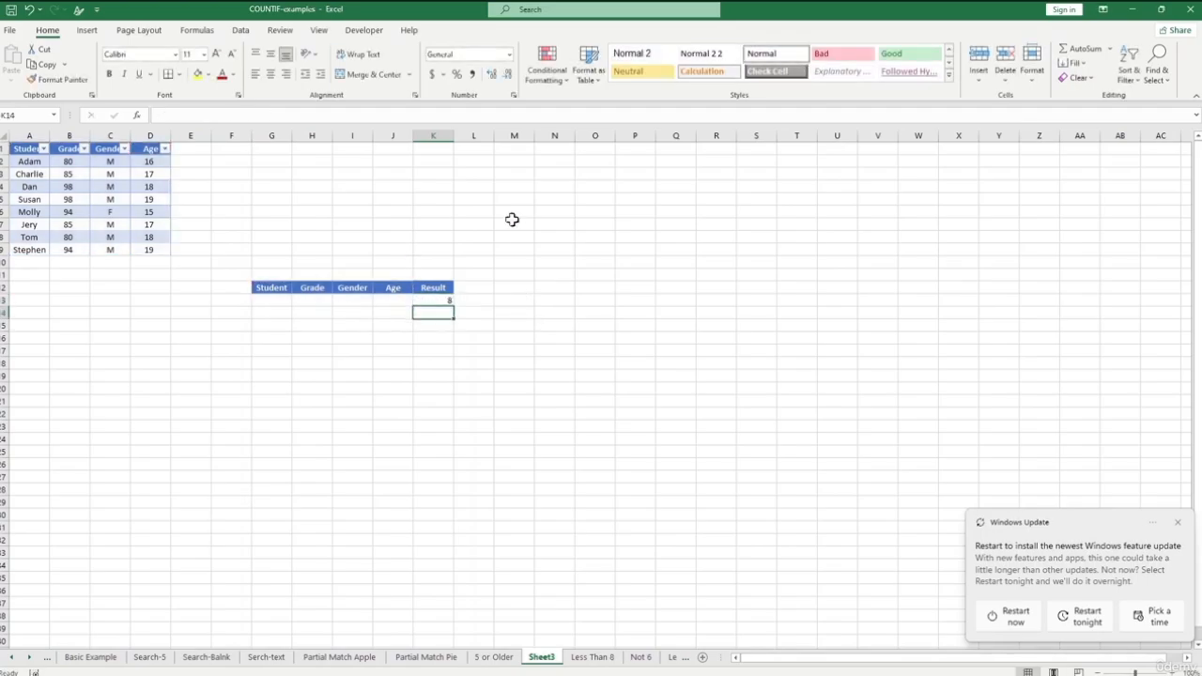
- Enter Grade 85 and Gender F (replacing M) as criteria, dropping the DCOUNT result to 0
click(432, 299)
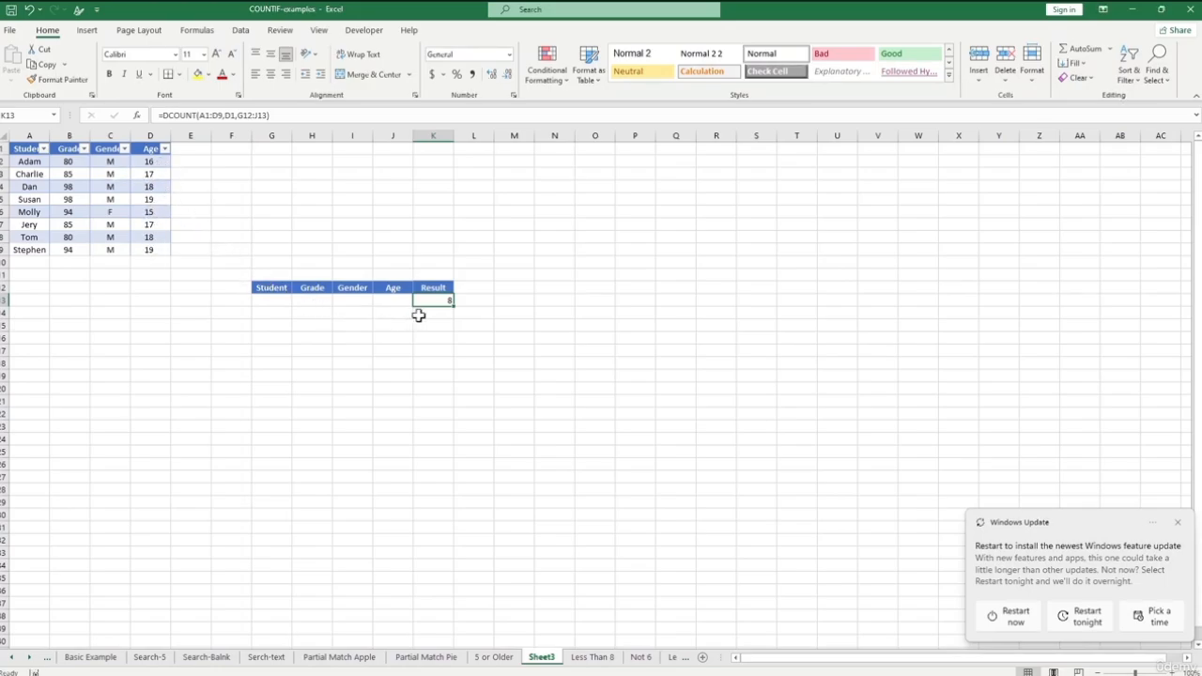
click(309, 301)
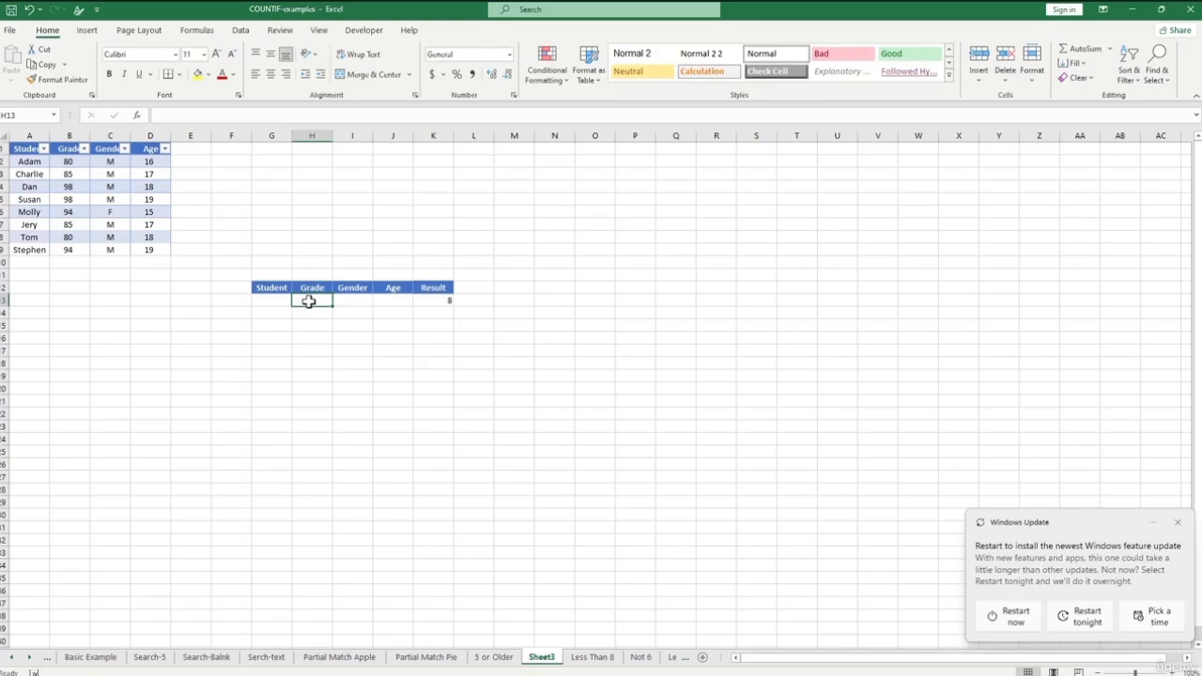
text(85)
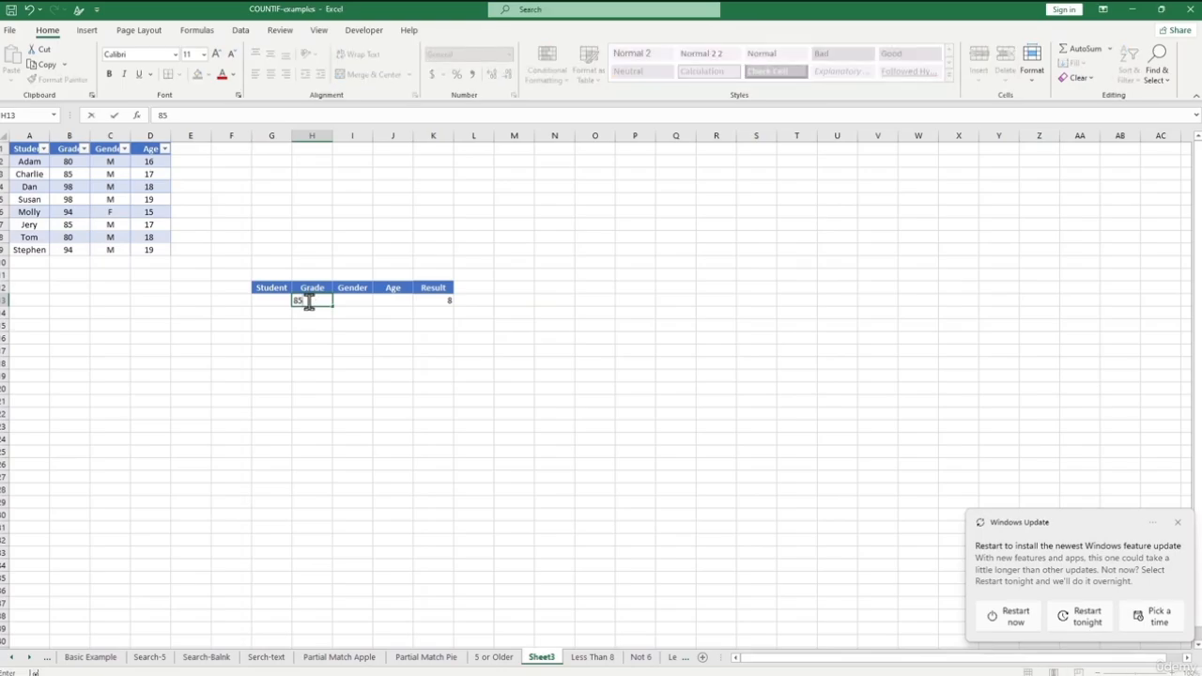
key(Return)
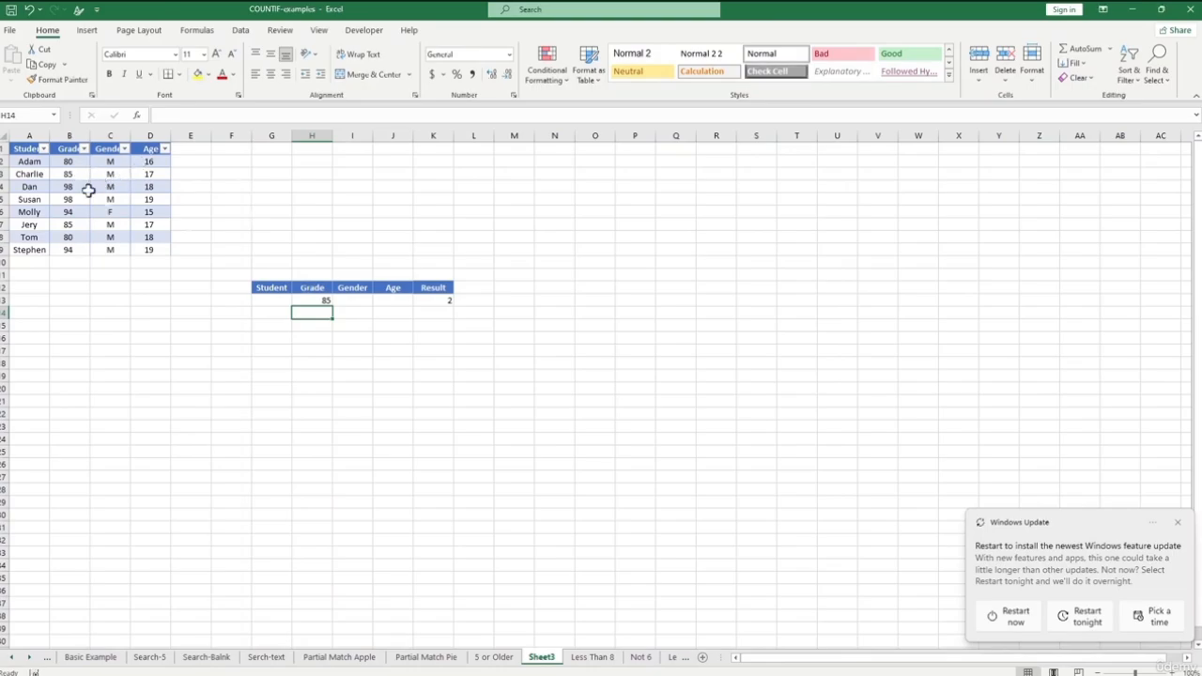
click(350, 300)
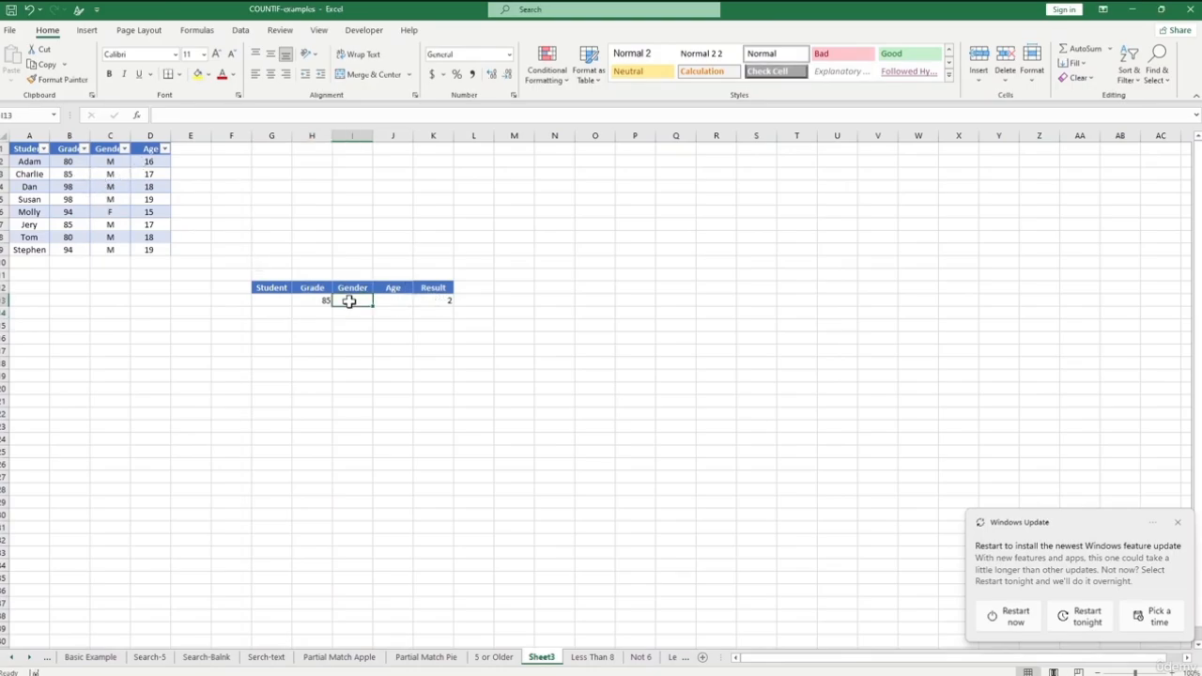
text(M)
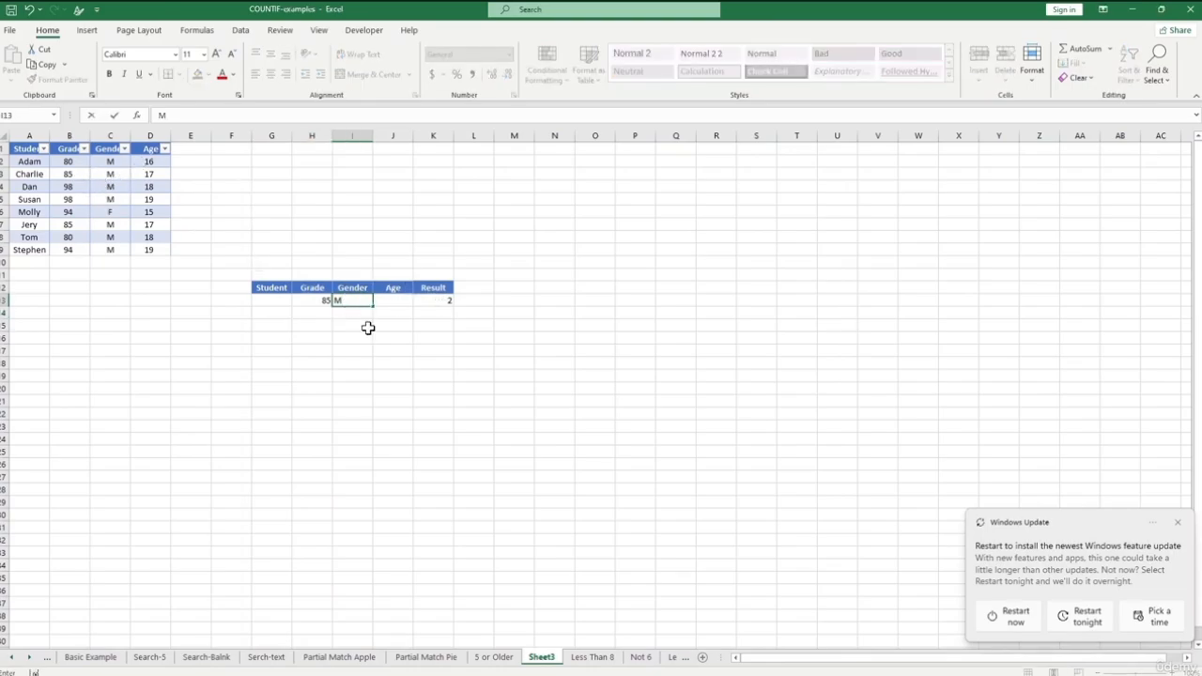
click(365, 327)
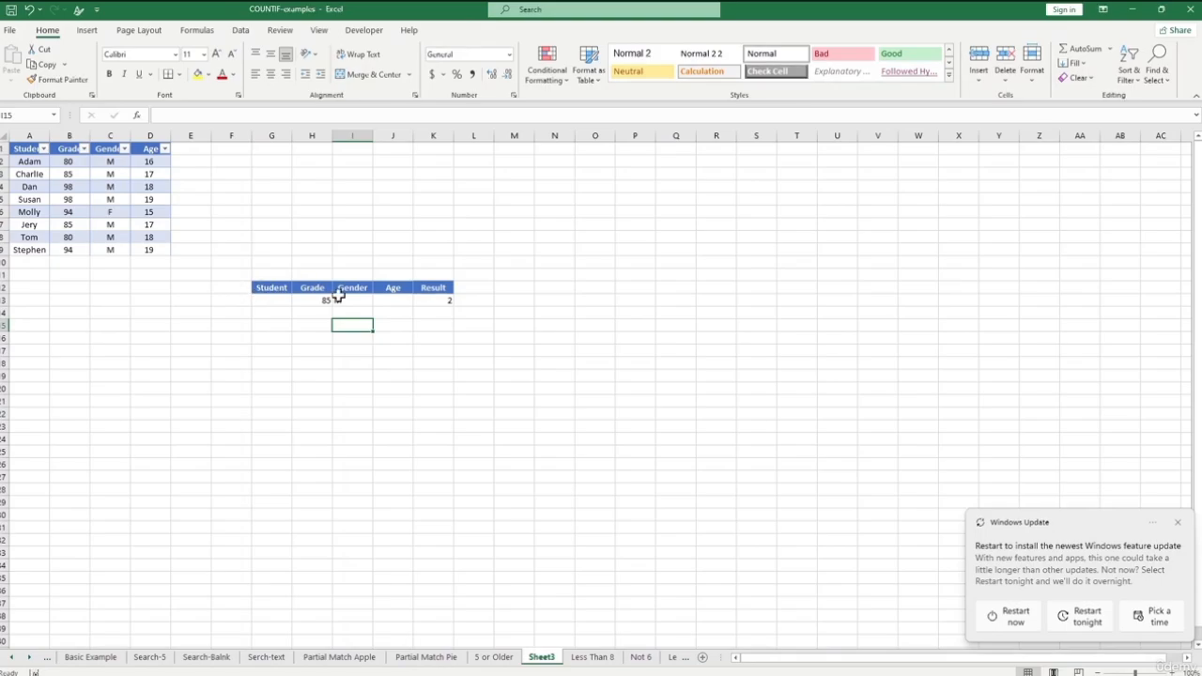
click(340, 301)
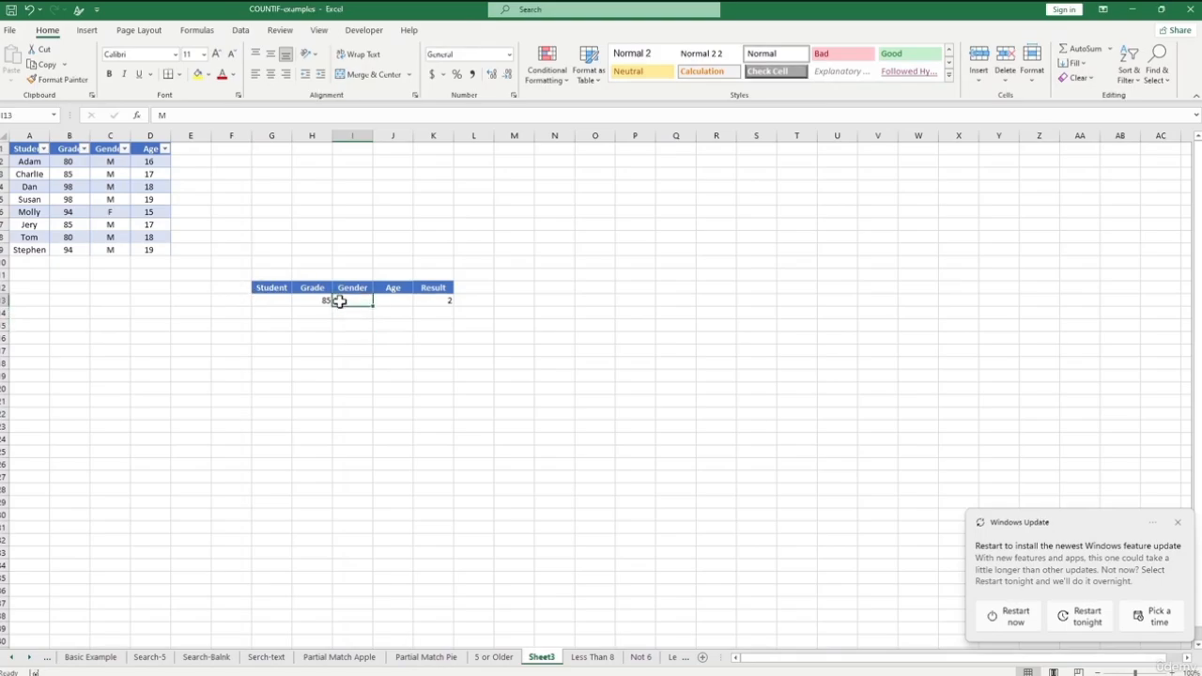
text(F)
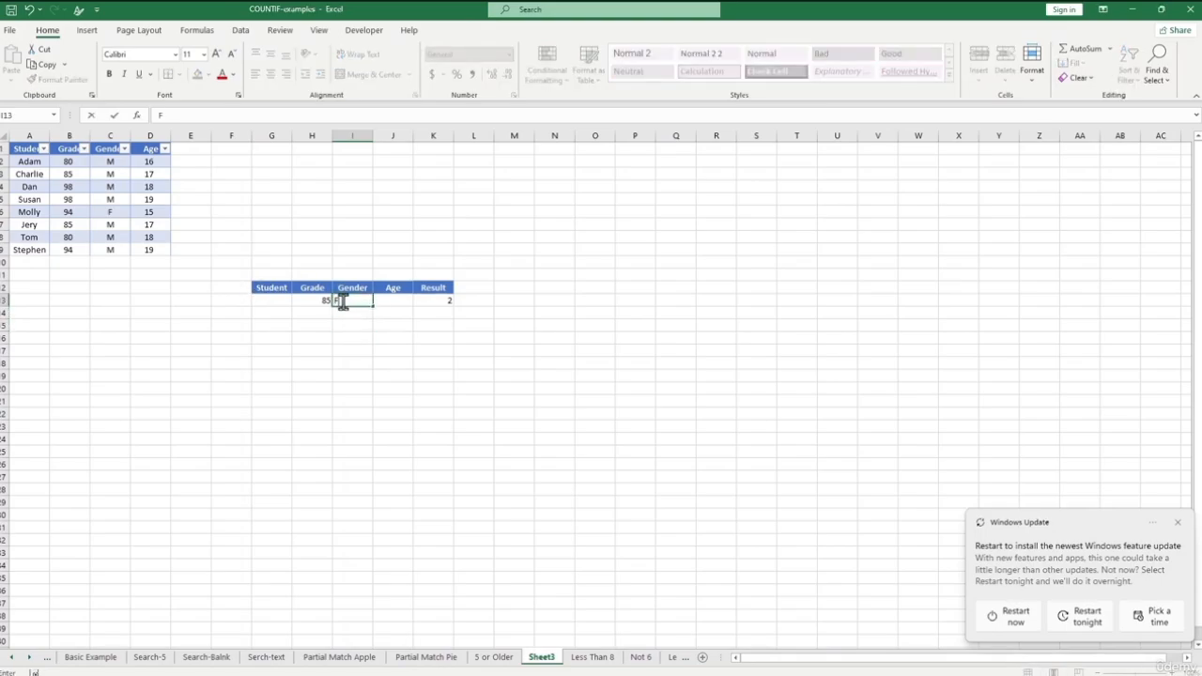
click(363, 336)
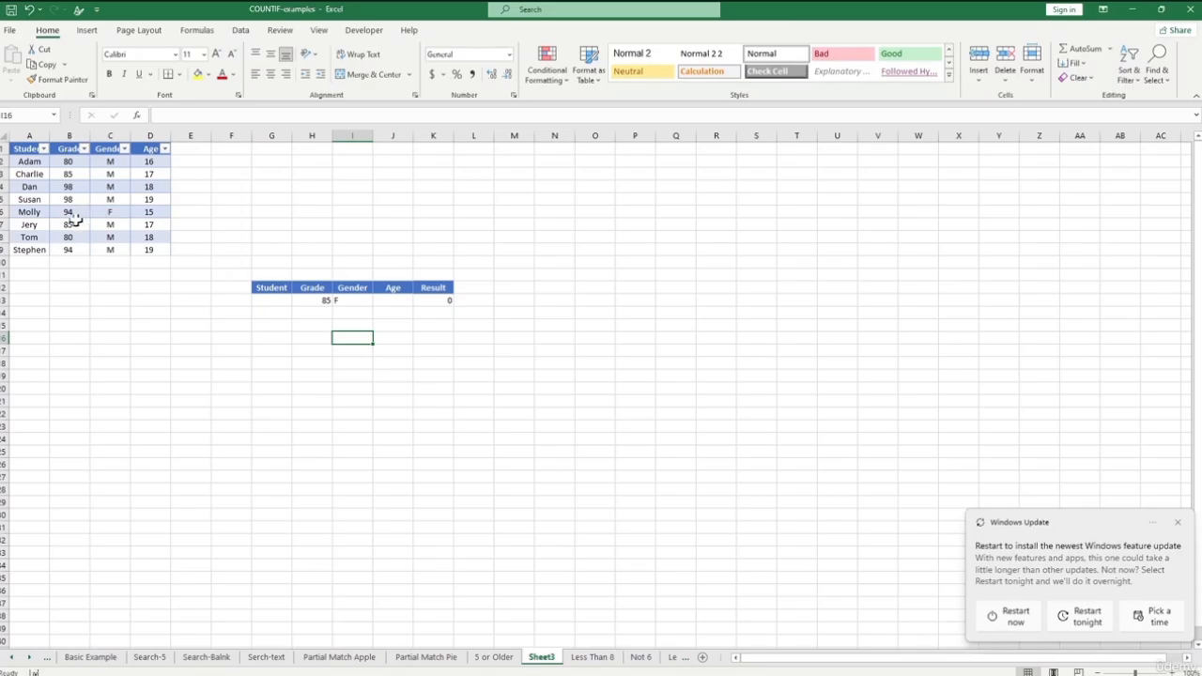
click(435, 303)
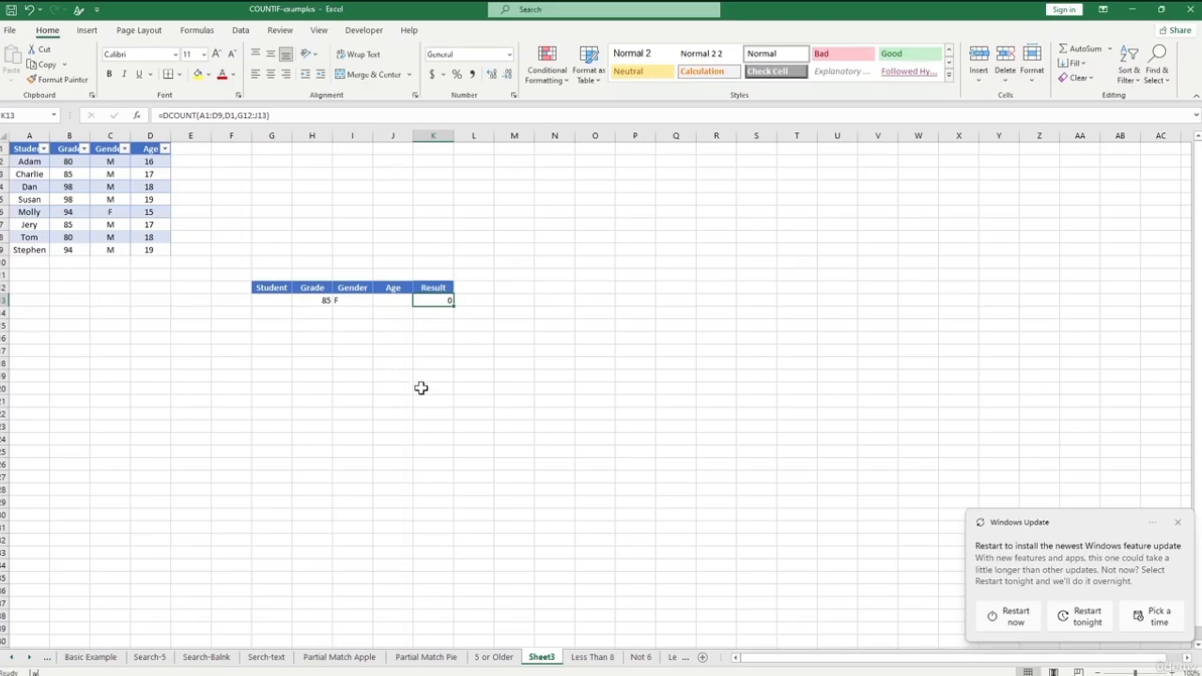